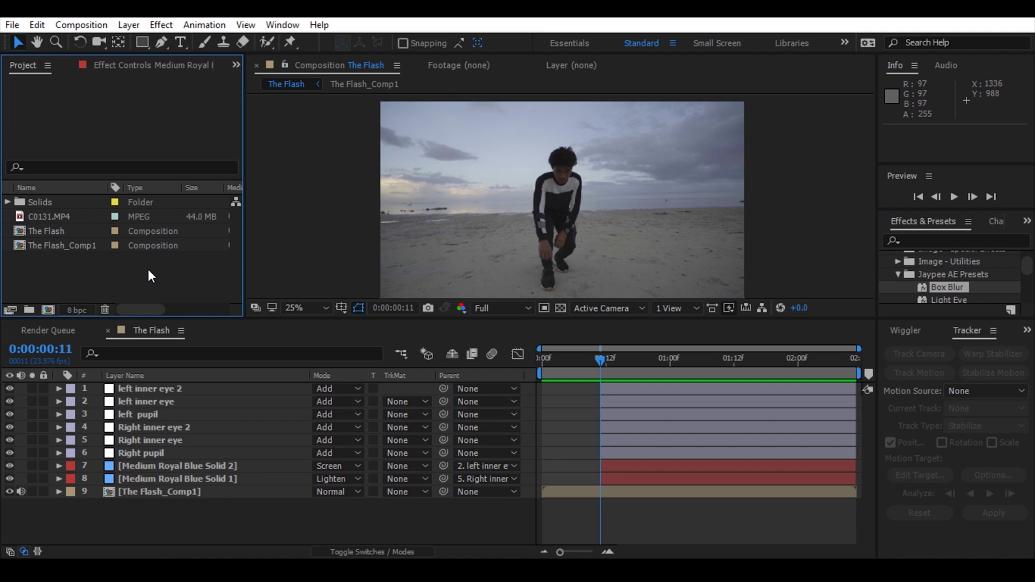
double_click(182, 282)
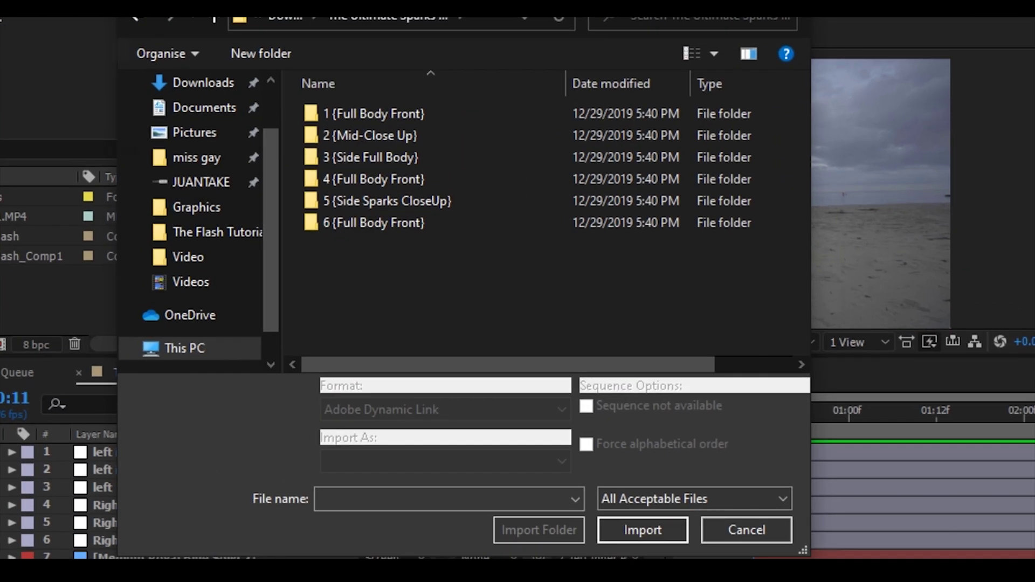
drag(378, 13, 474, 5)
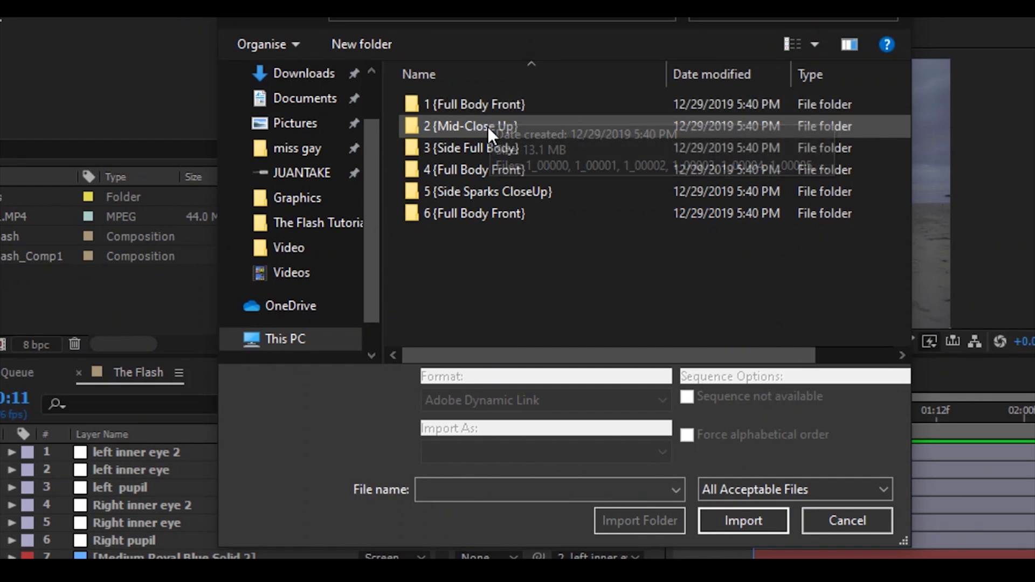
double_click(484, 100)
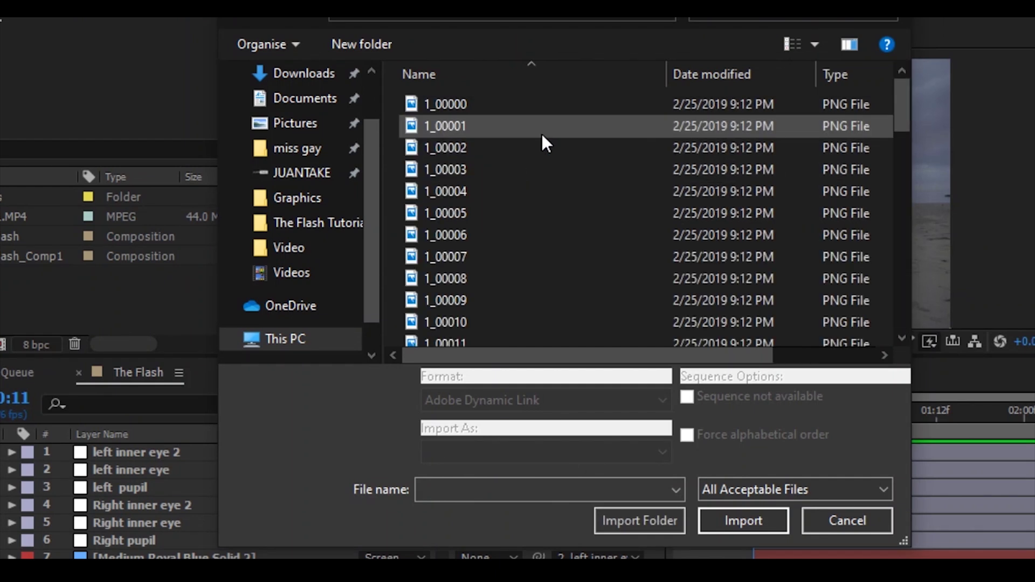
click(515, 103)
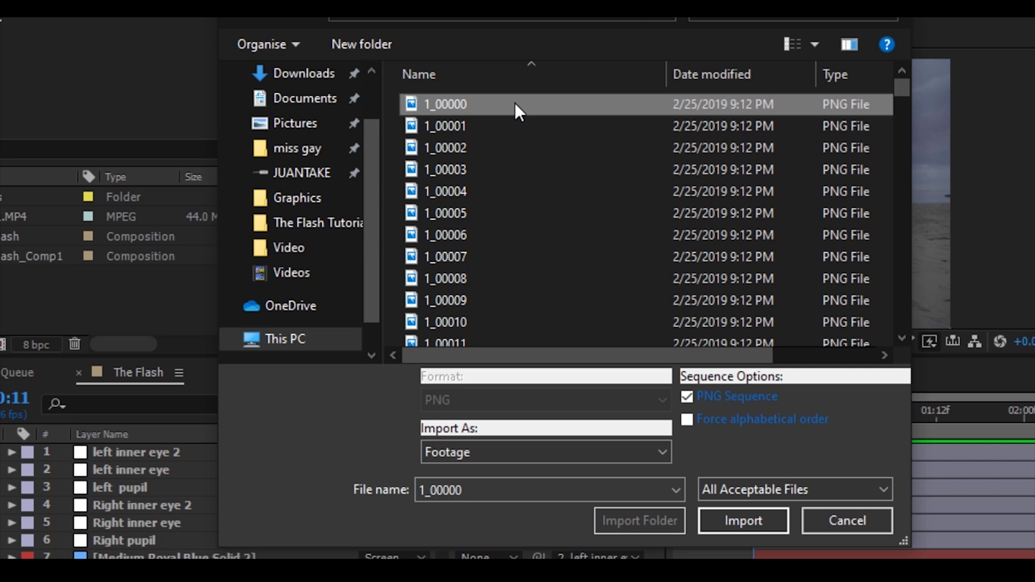
click(738, 524)
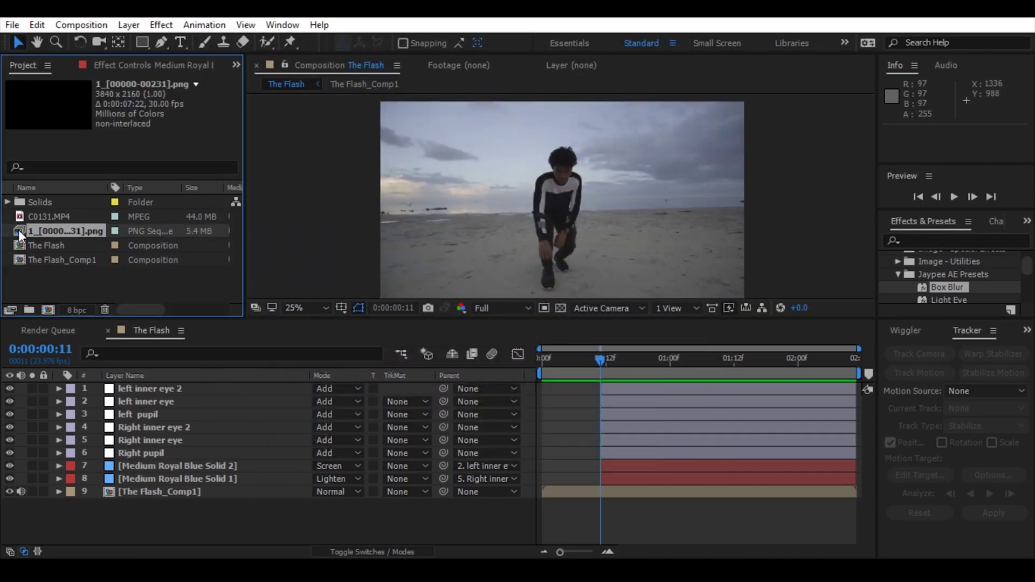
Add the sparks sequence to The Flash timeline as the top layer in Screen mode.
drag(19, 230, 115, 385)
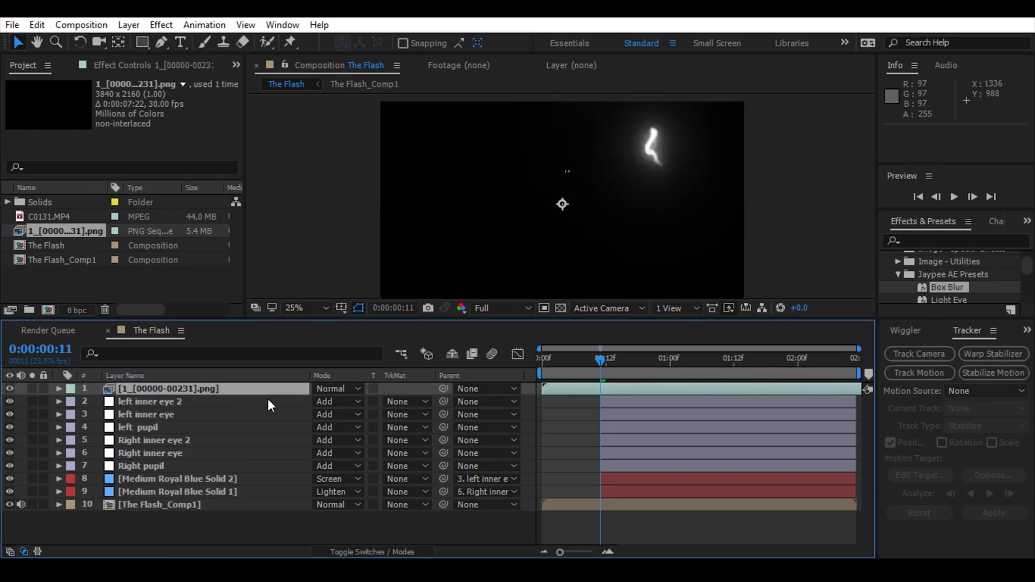
click(338, 390)
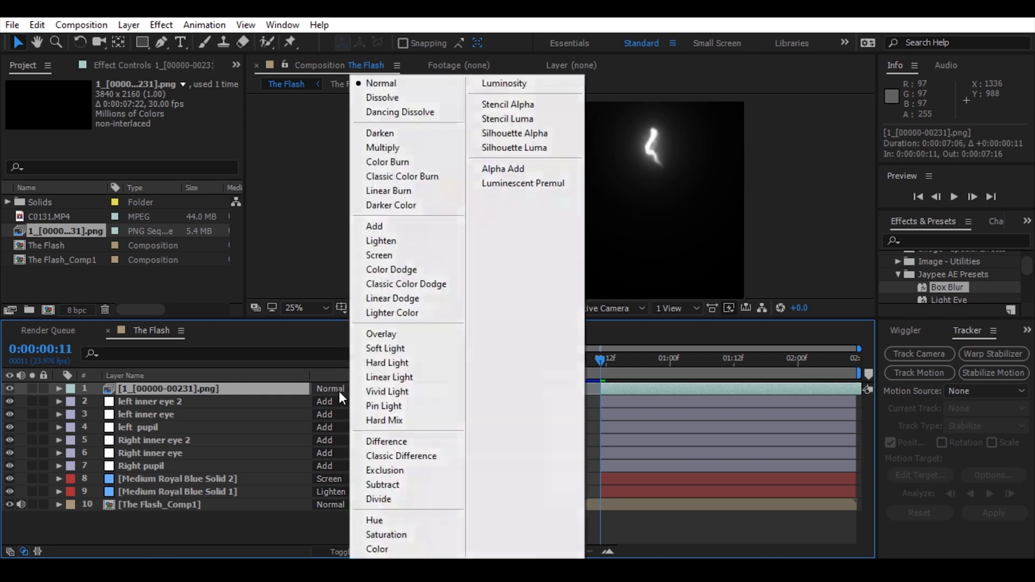
click(403, 256)
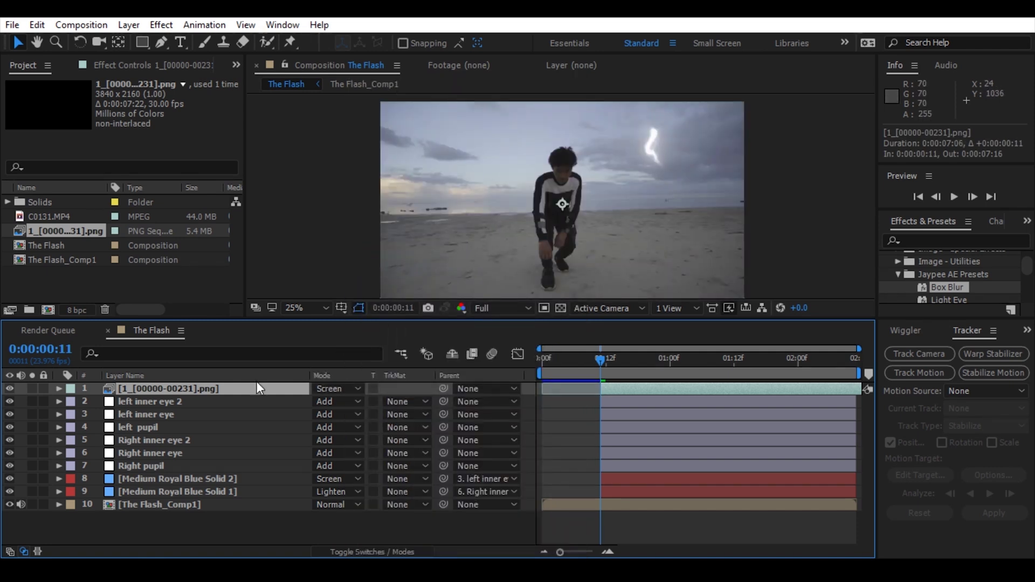
Scale the sparks layer to 16% and position it at 960,646.
click(60, 389)
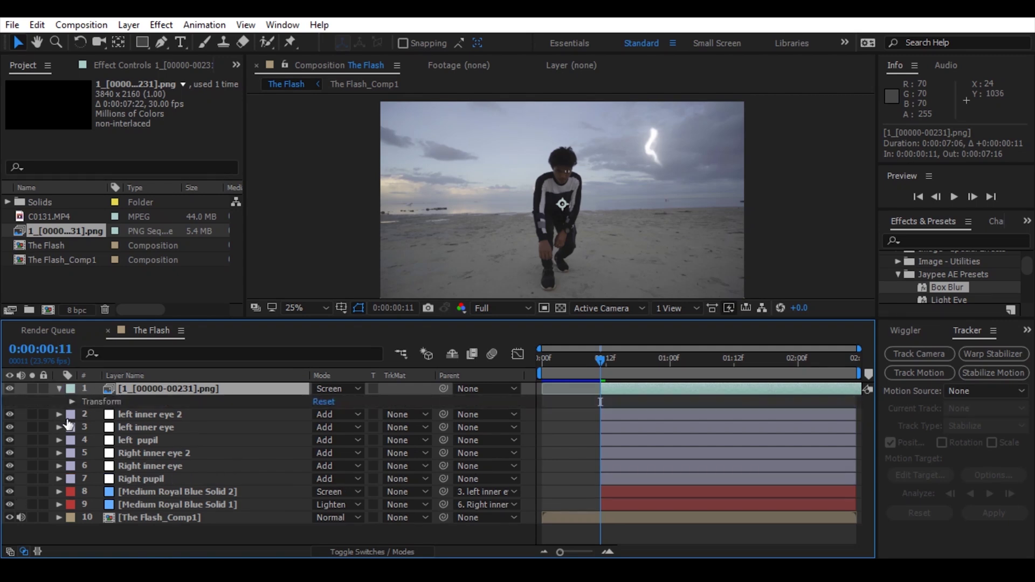
click(73, 402)
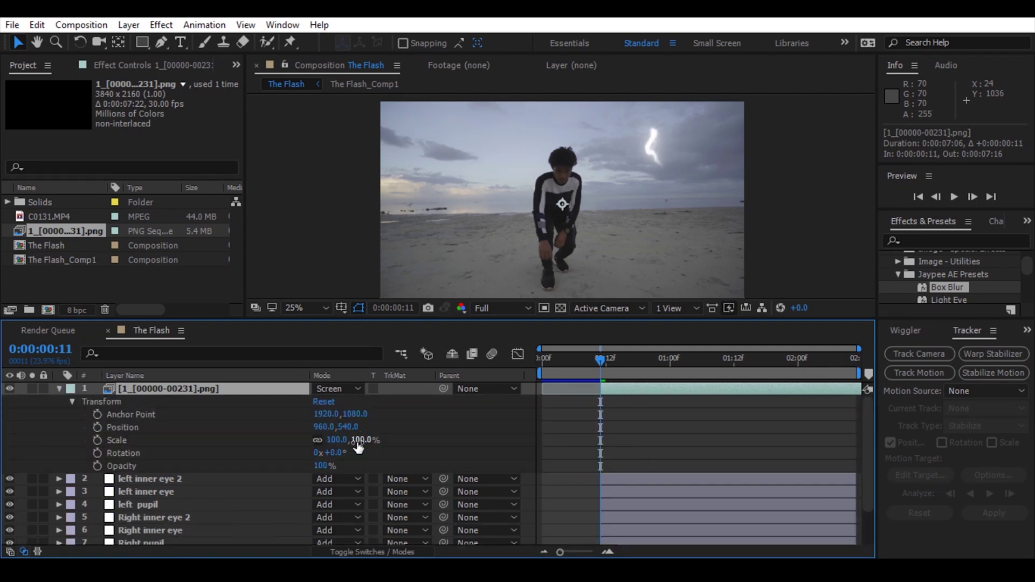
click(330, 441)
text(14)
key(Return)
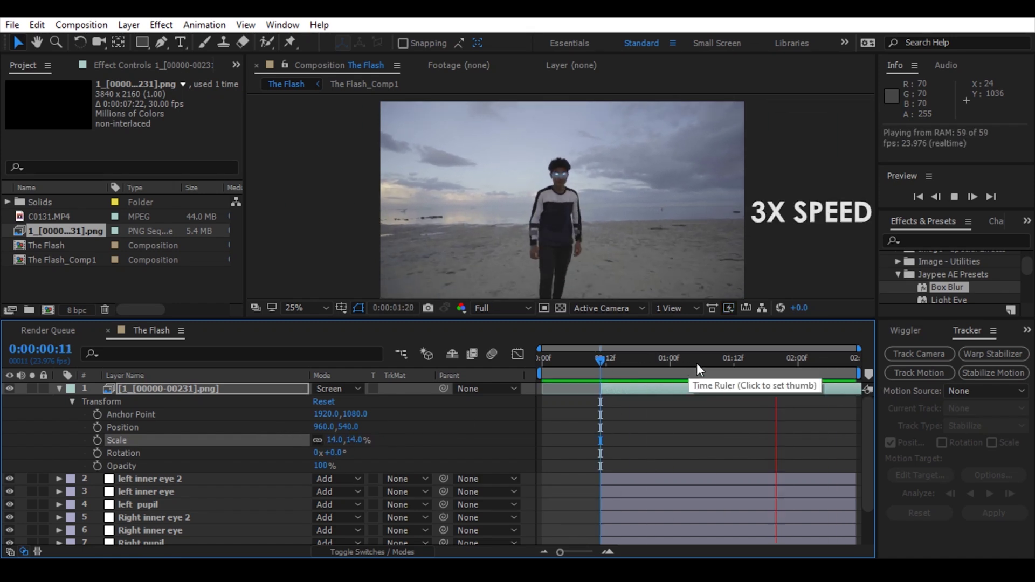
drag(349, 426, 378, 426)
key(space)
key(space)
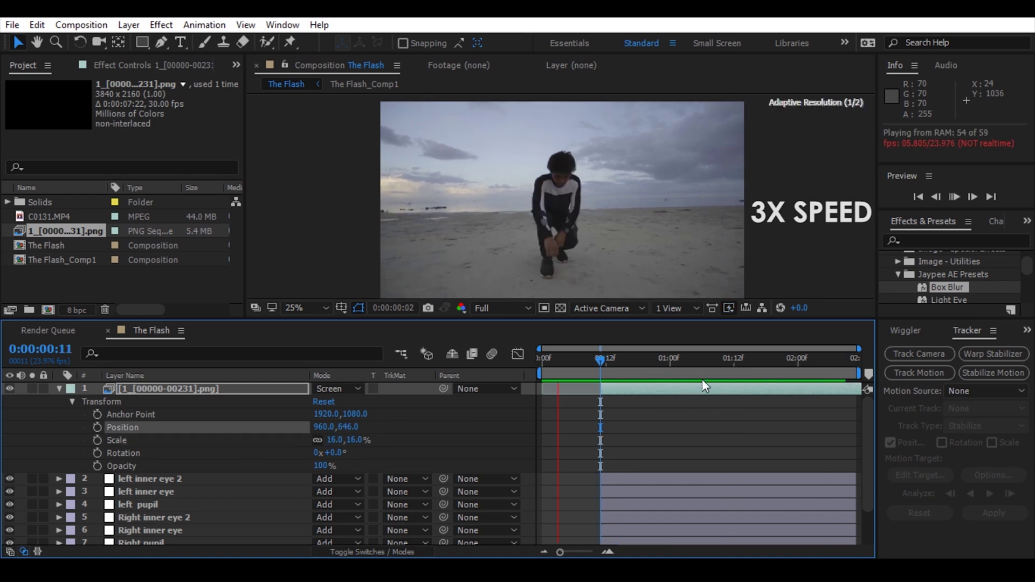
click(607, 361)
Search for Curves in Effects & Presets and apply it to the sparks layer.
click(963, 240)
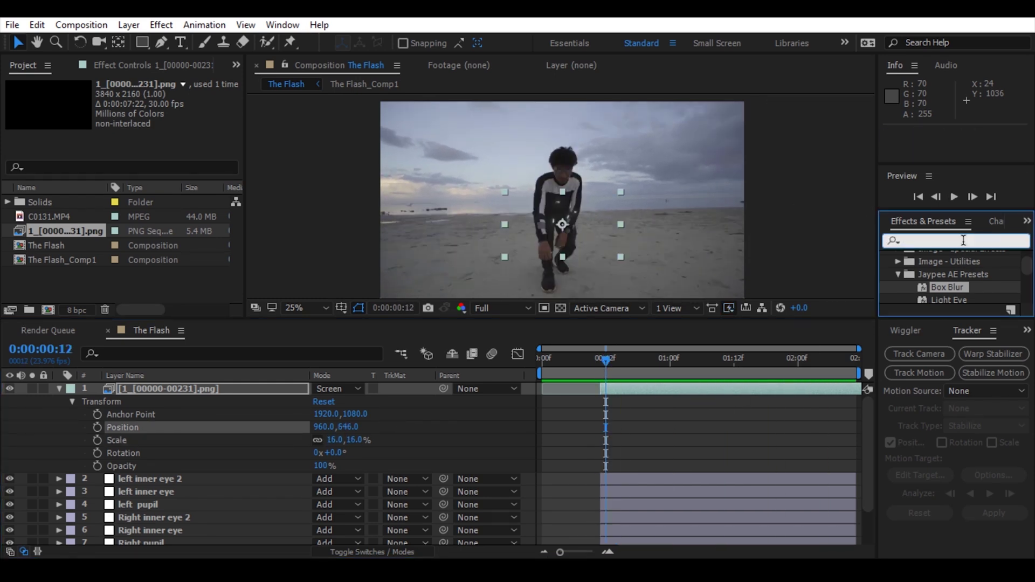
text(curve)
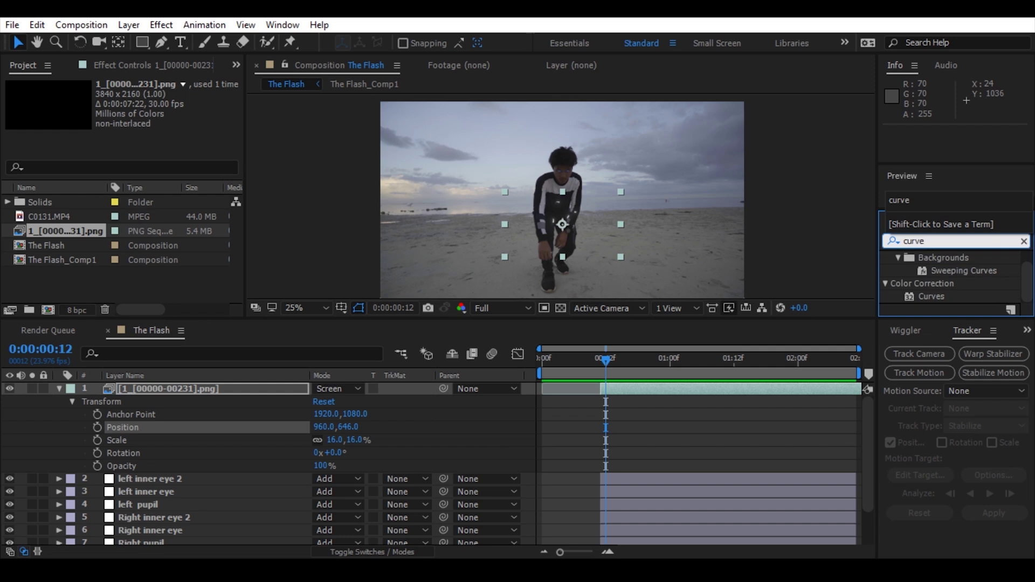
click(927, 297)
drag(933, 297, 701, 390)
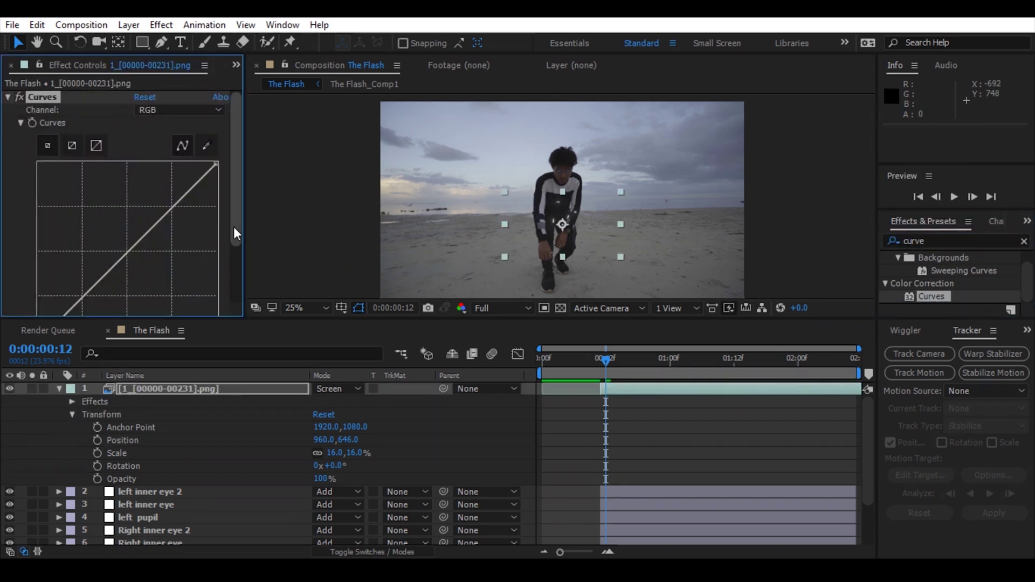
Raise the Blue channel curve and lower the Red channel curve so the sparks glow blue.
click(196, 114)
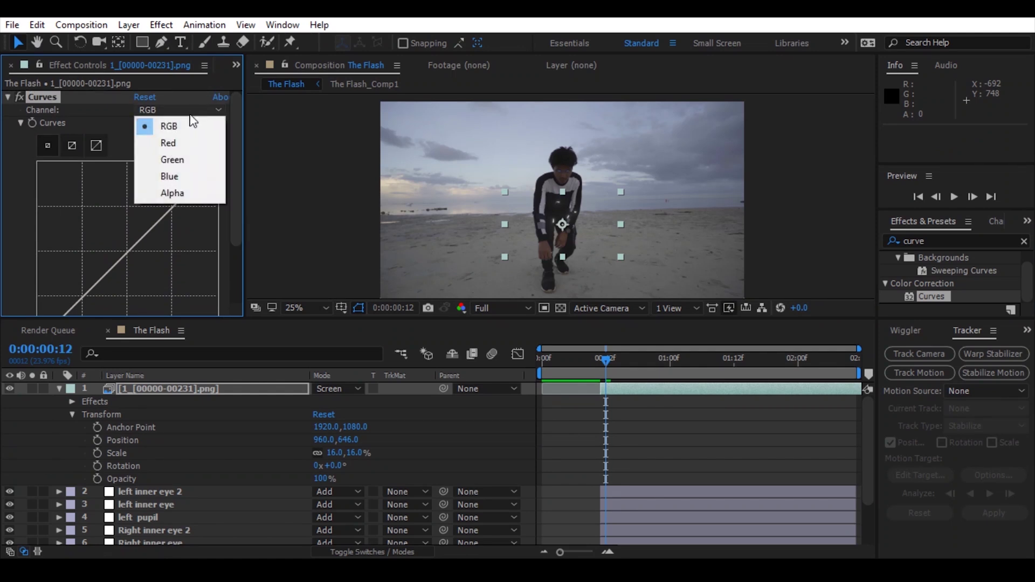
click(184, 175)
drag(234, 218, 235, 245)
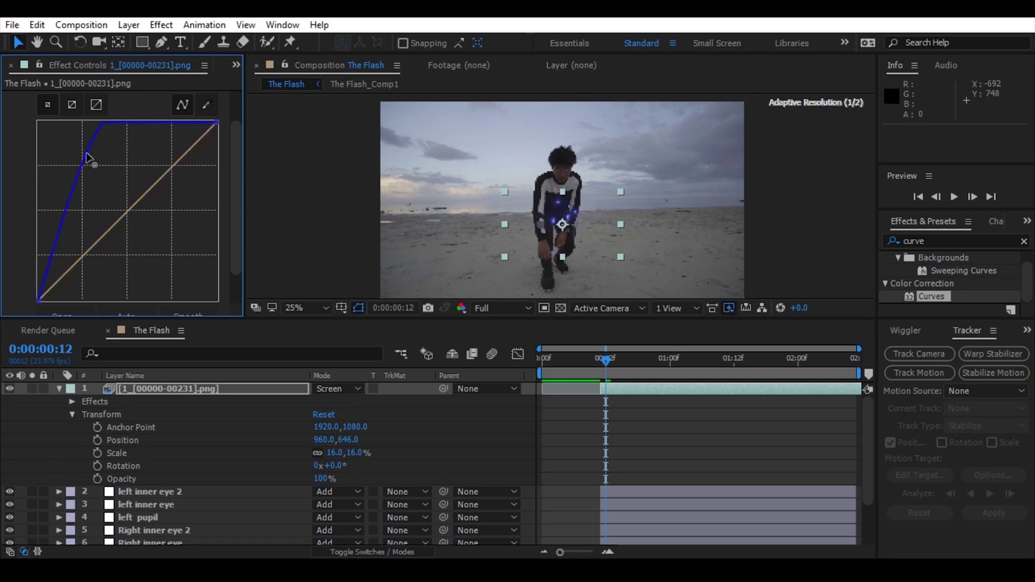
drag(237, 234, 237, 207)
click(177, 115)
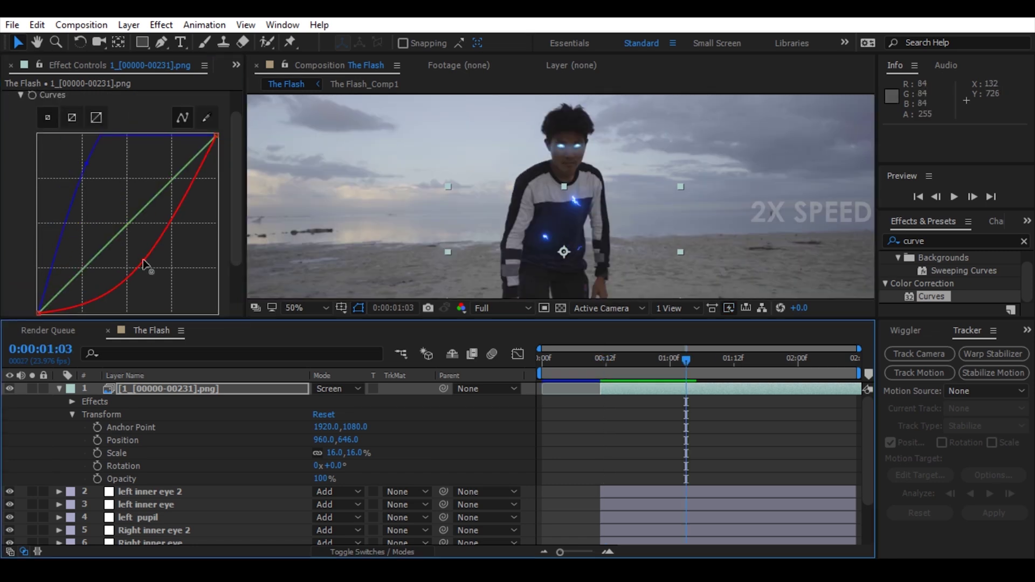
drag(144, 266, 158, 274)
drag(235, 203, 235, 176)
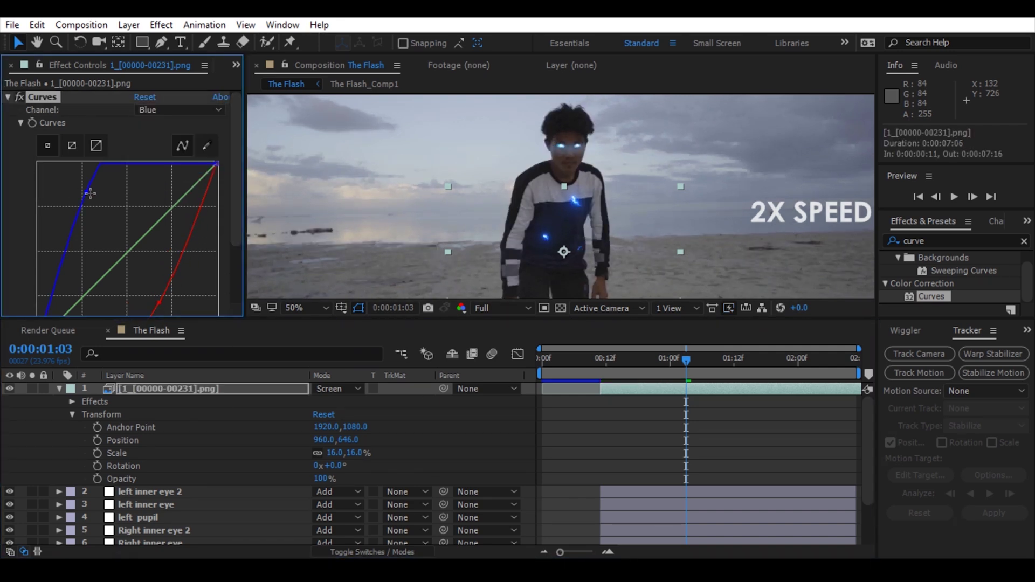
drag(86, 190, 99, 209)
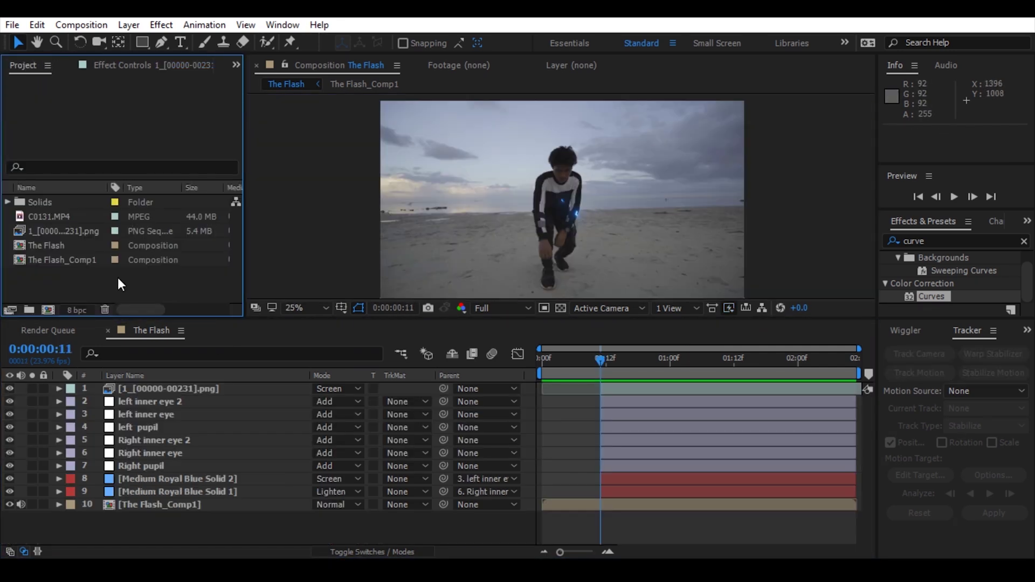
double_click(117, 277)
double_click(396, 151)
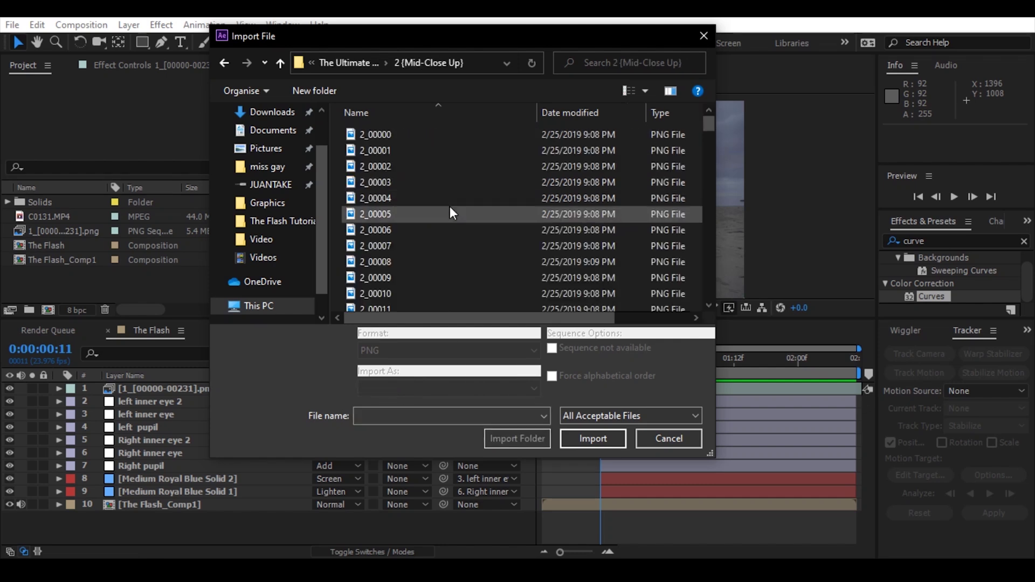
click(373, 139)
click(619, 439)
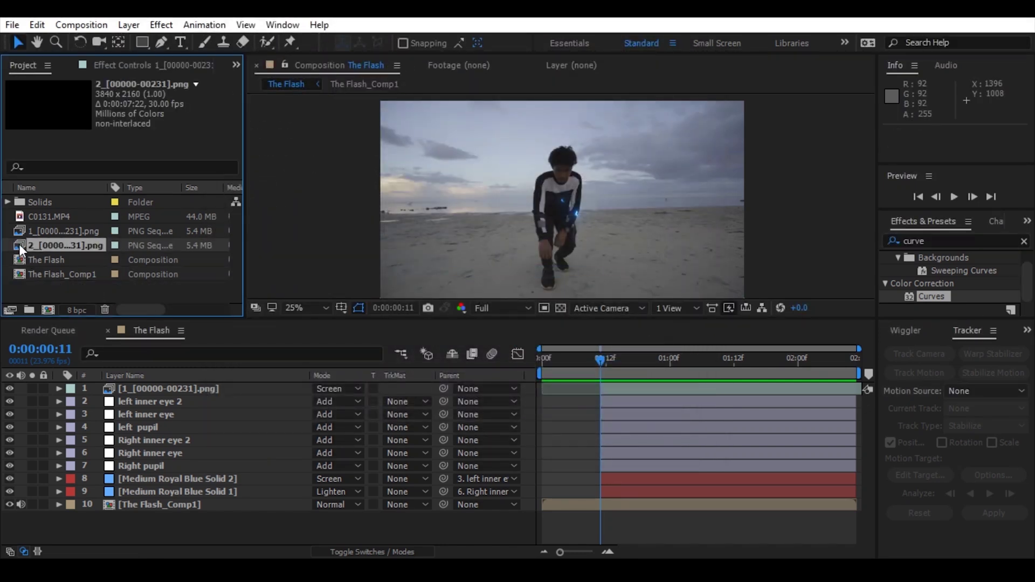
Add the second sparks sequence on top in Screen mode at 39% scale.
drag(127, 382, 128, 385)
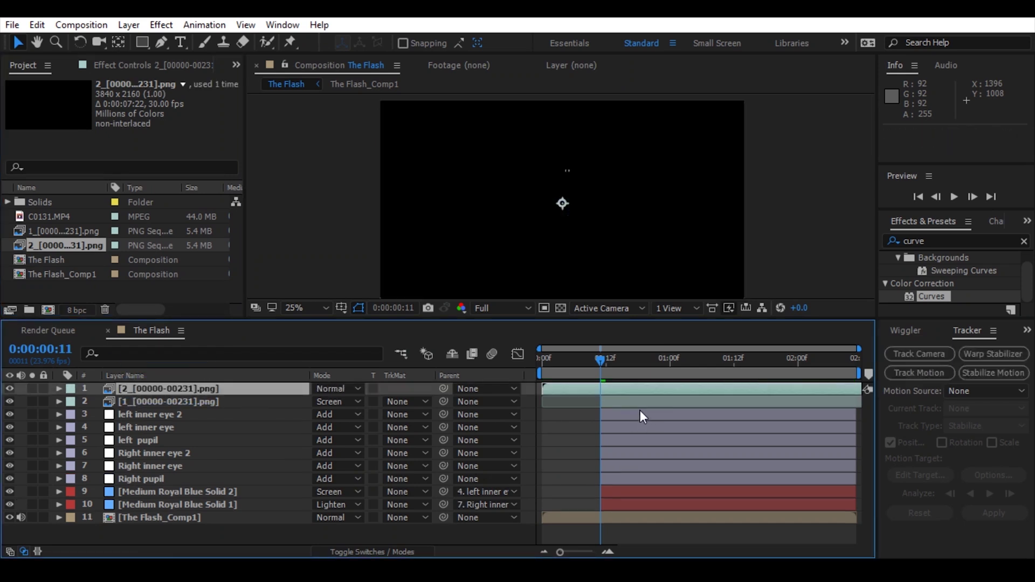
click(345, 388)
click(403, 259)
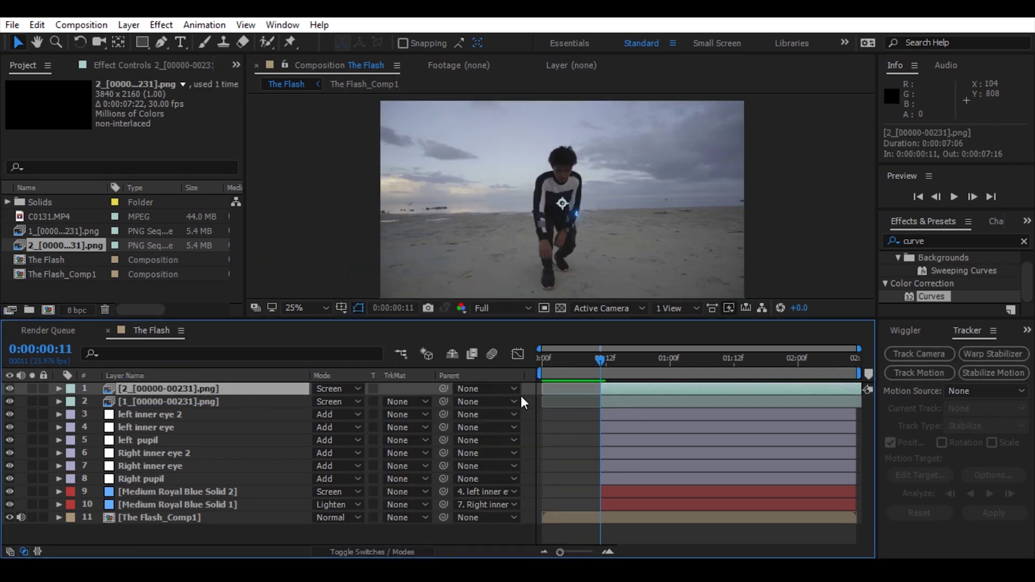
click(58, 388)
click(71, 401)
click(116, 440)
key(space)
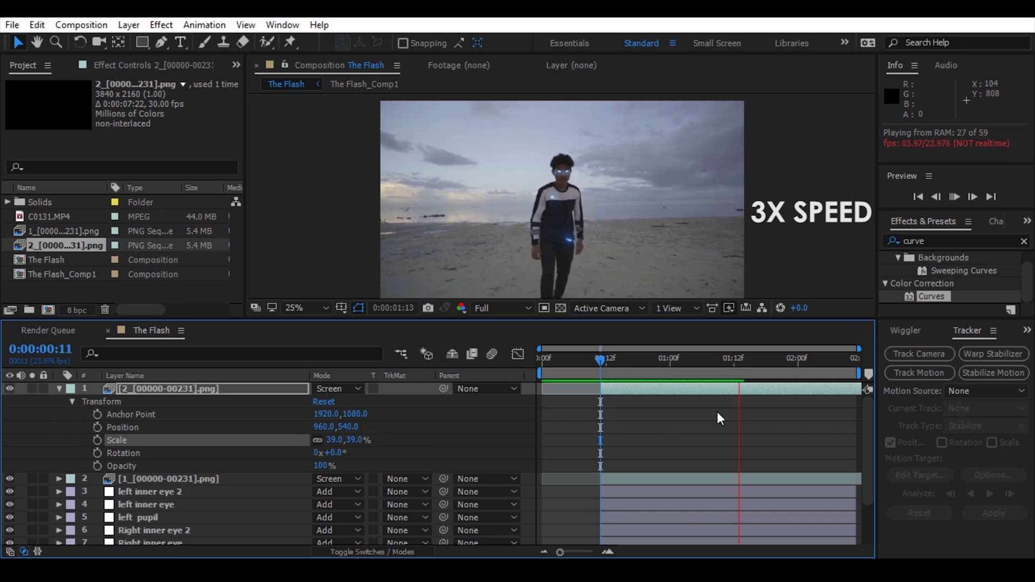
key(space)
Copy the first sparks layer's blue Curves onto the new sparks layer and preview.
click(630, 479)
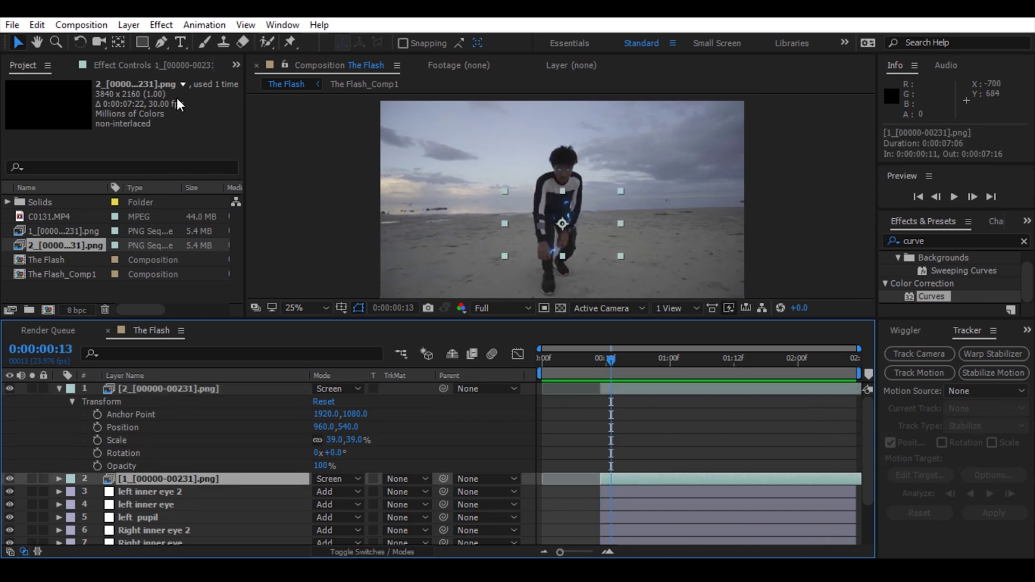
click(238, 66)
click(256, 99)
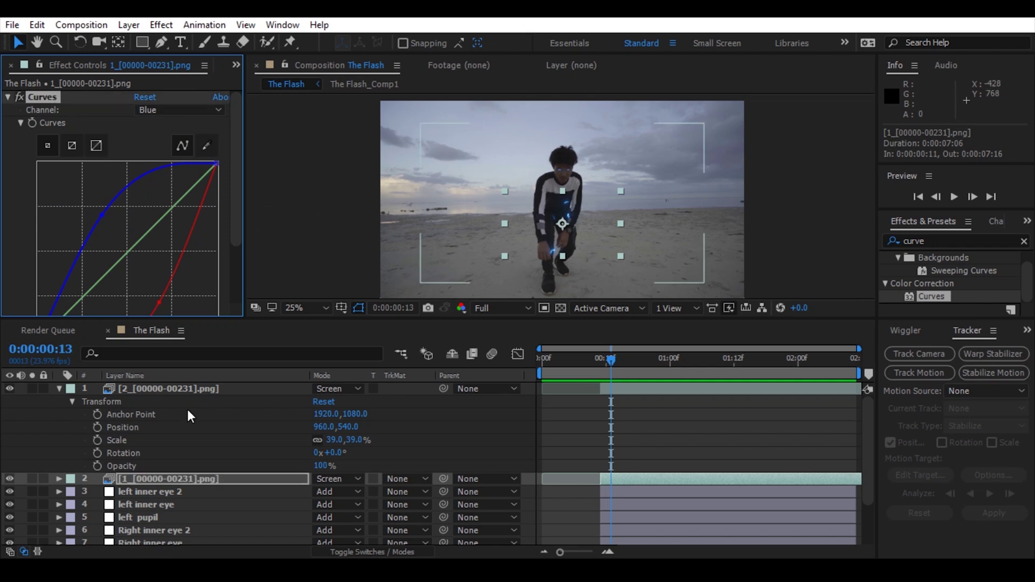
click(177, 393)
key(ctrl+v)
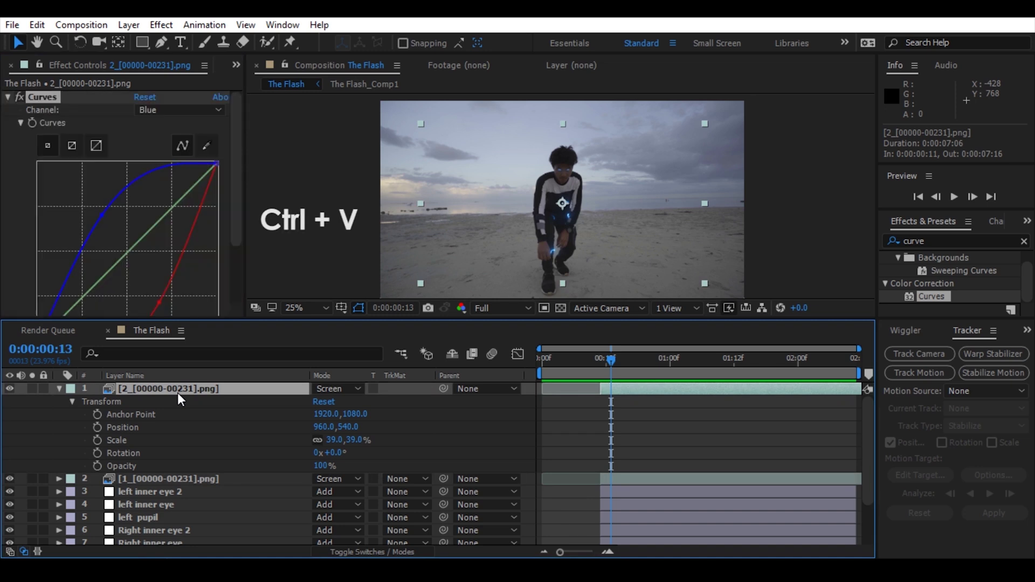
key(space)
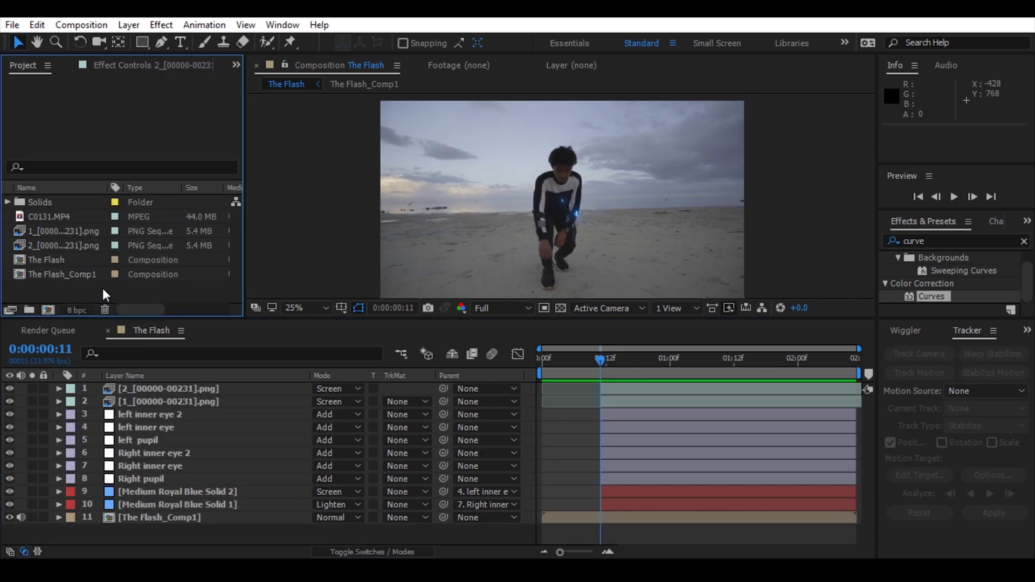
double_click(102, 287)
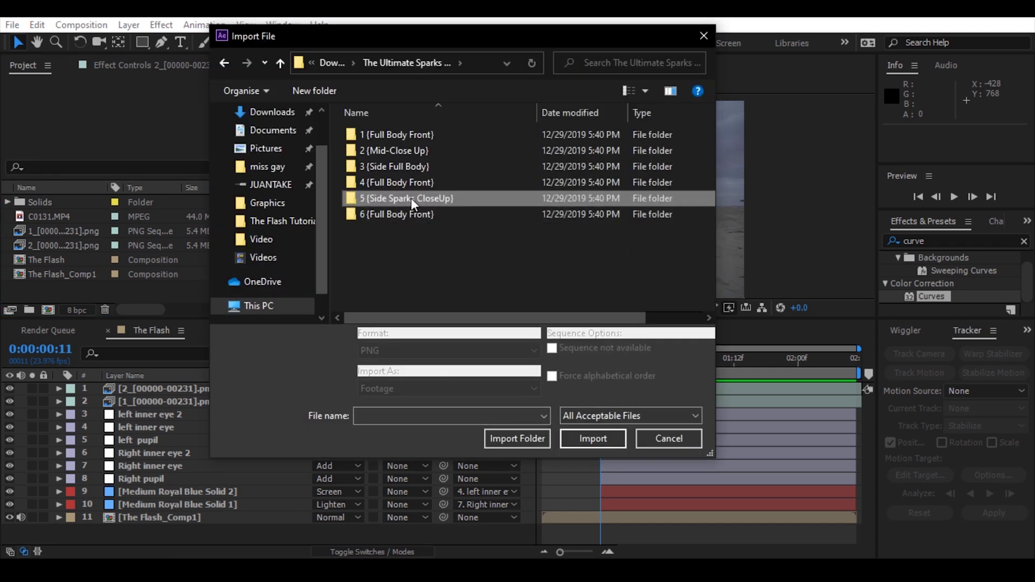
double_click(411, 198)
click(365, 137)
click(592, 436)
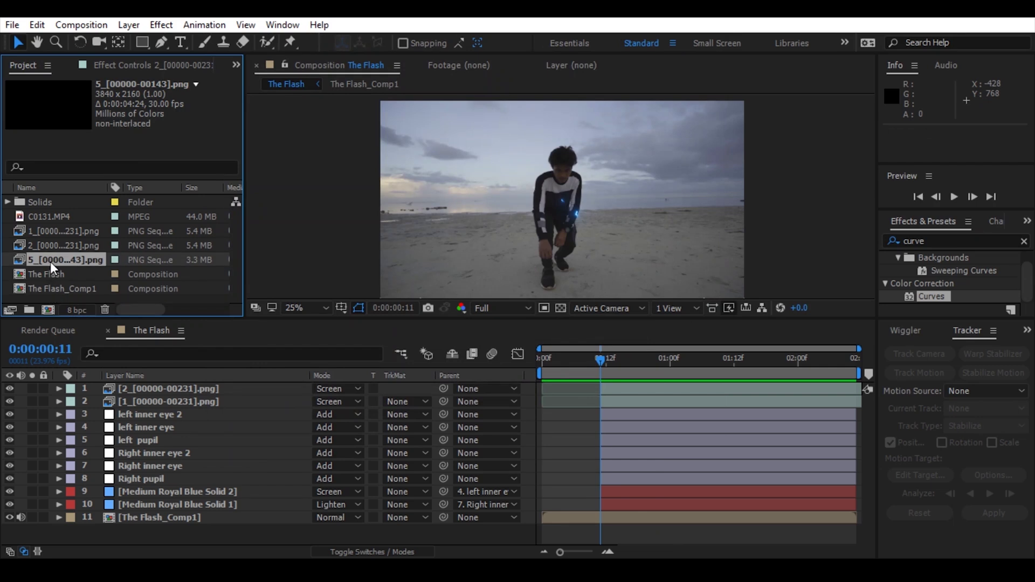
Place the side sparks as the top layer in Screen mode, scaled to 31%.
drag(129, 389, 131, 388)
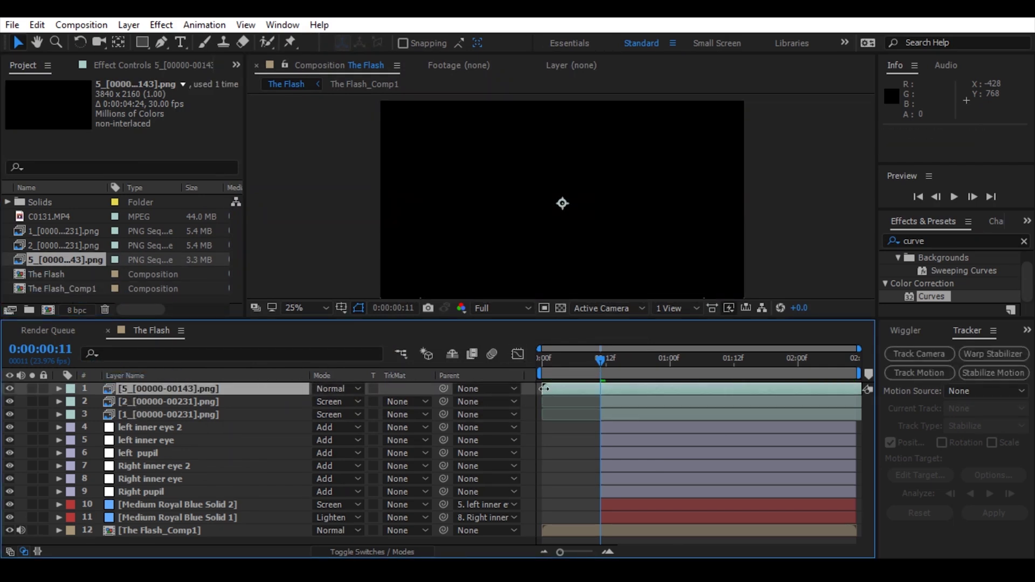
click(339, 389)
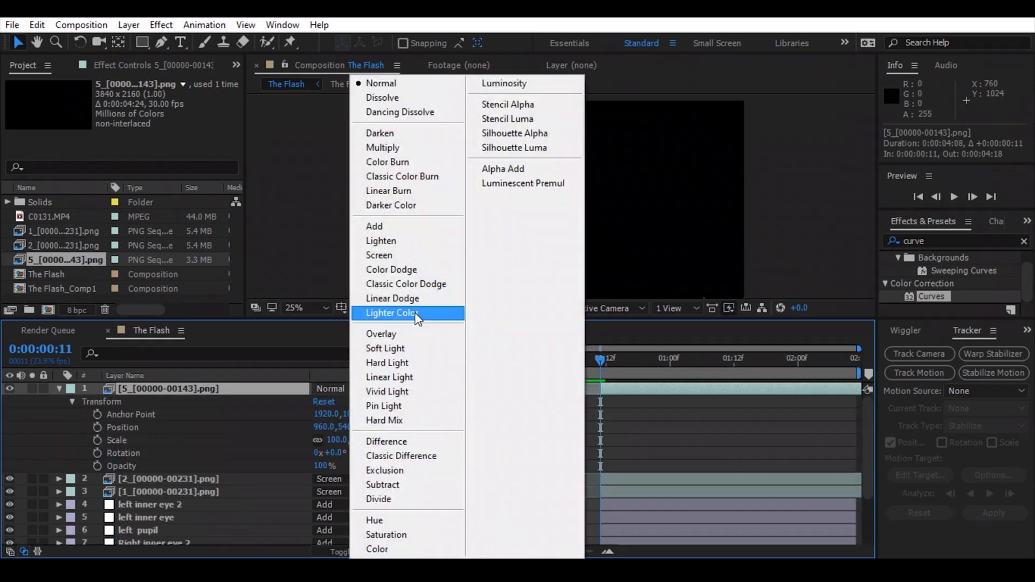
click(394, 255)
drag(601, 359, 616, 376)
drag(345, 440, 280, 427)
Preview the side sparks and settle on frame 14 where the lightning shows.
key(space)
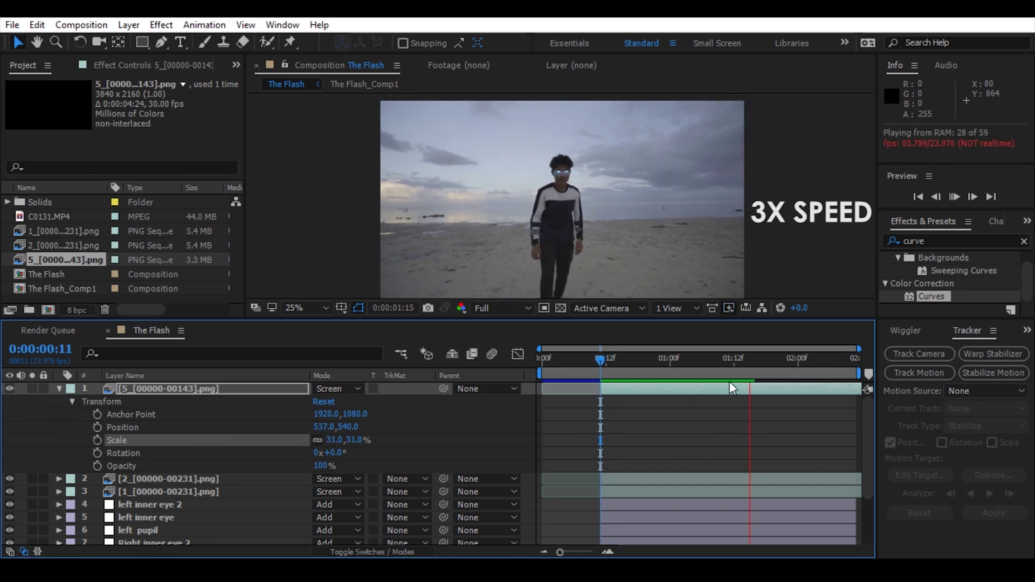
click(695, 374)
drag(689, 375, 619, 379)
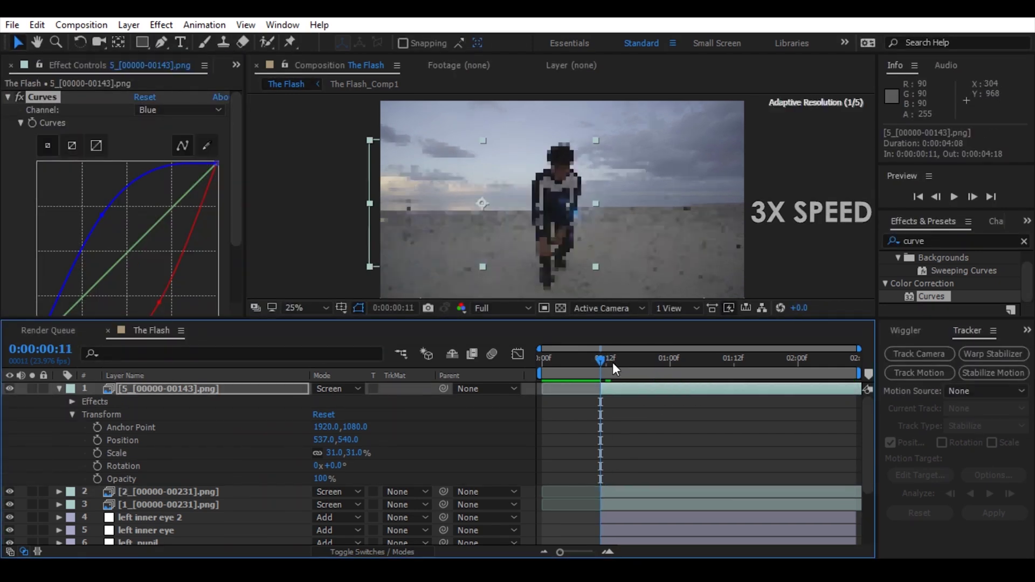
click(615, 371)
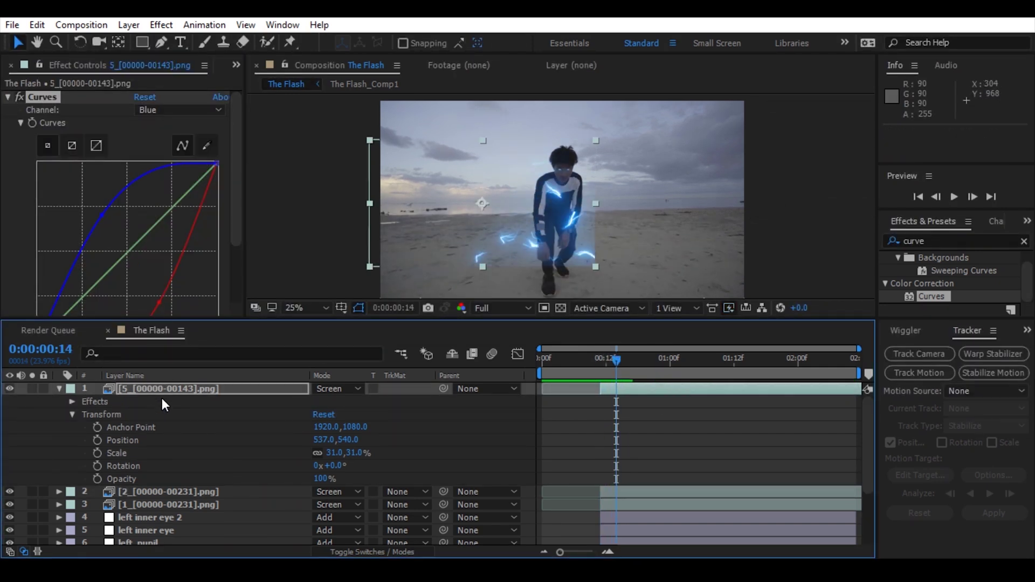
click(161, 42)
Mask the first sparks layer around the man's torso with a 100-pixel feather.
click(568, 184)
click(544, 178)
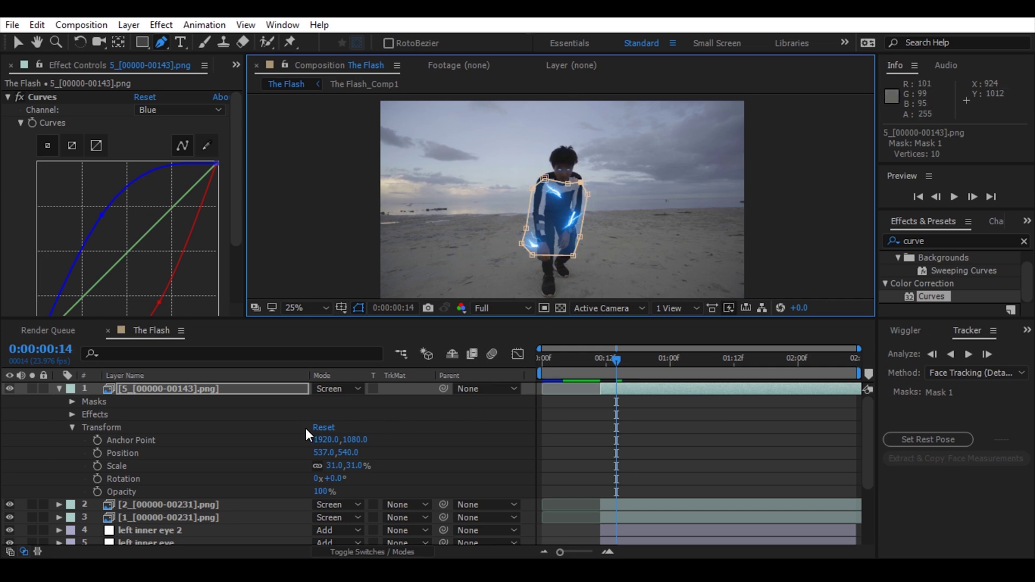
click(72, 402)
click(84, 414)
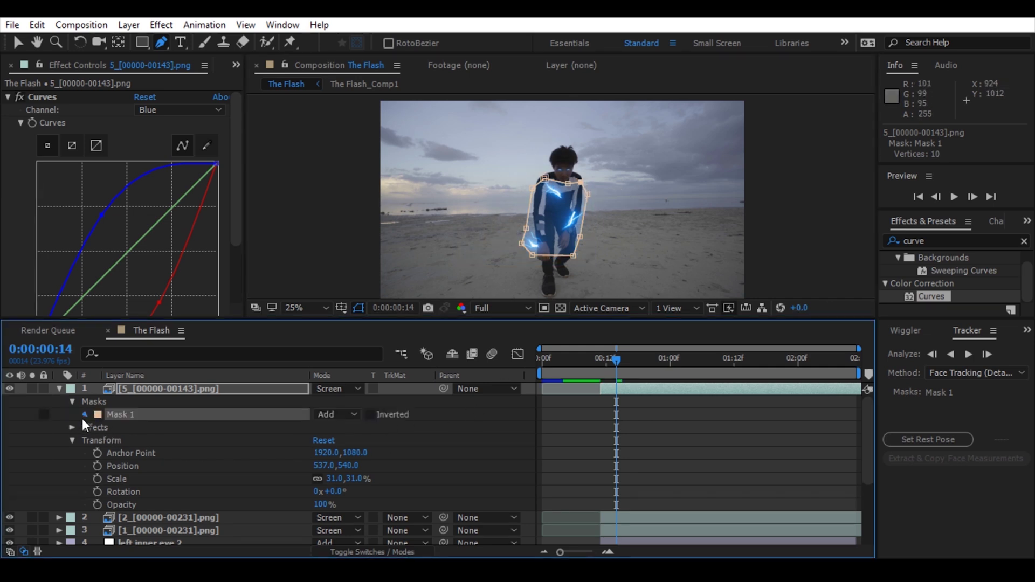
click(345, 440)
text(100)
key(Tab)
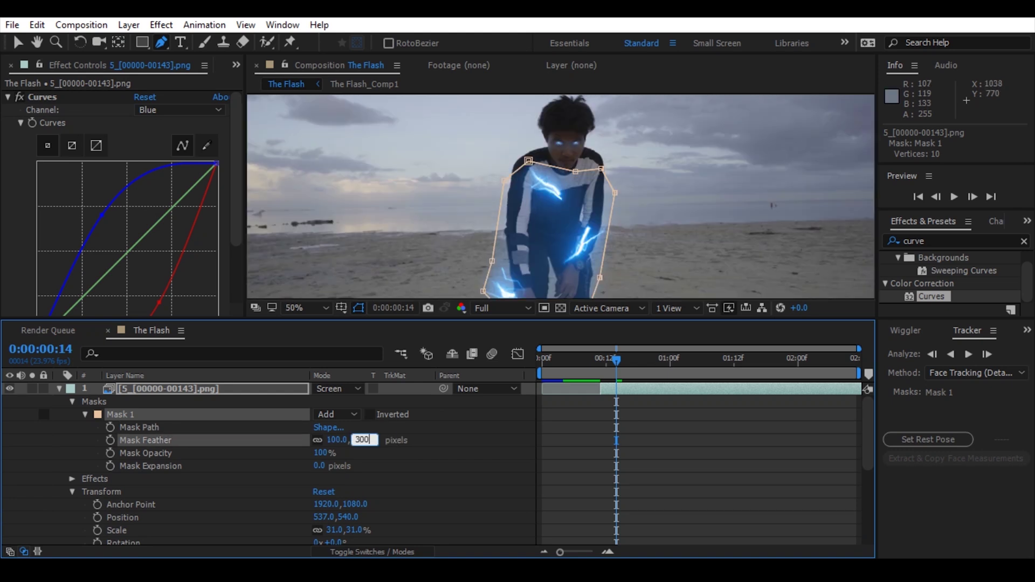
scroll(678, 222, down, 1)
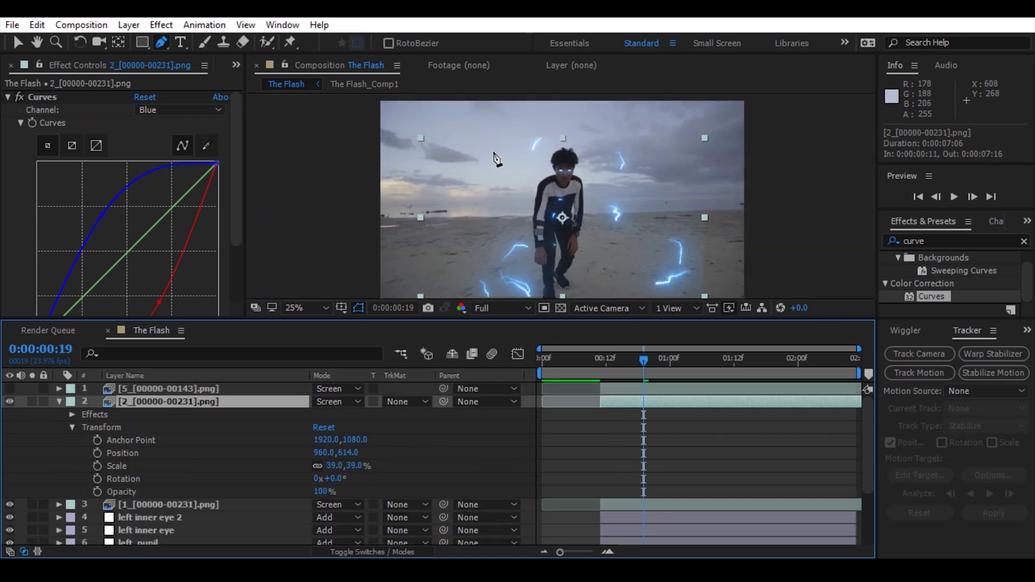
click(493, 155)
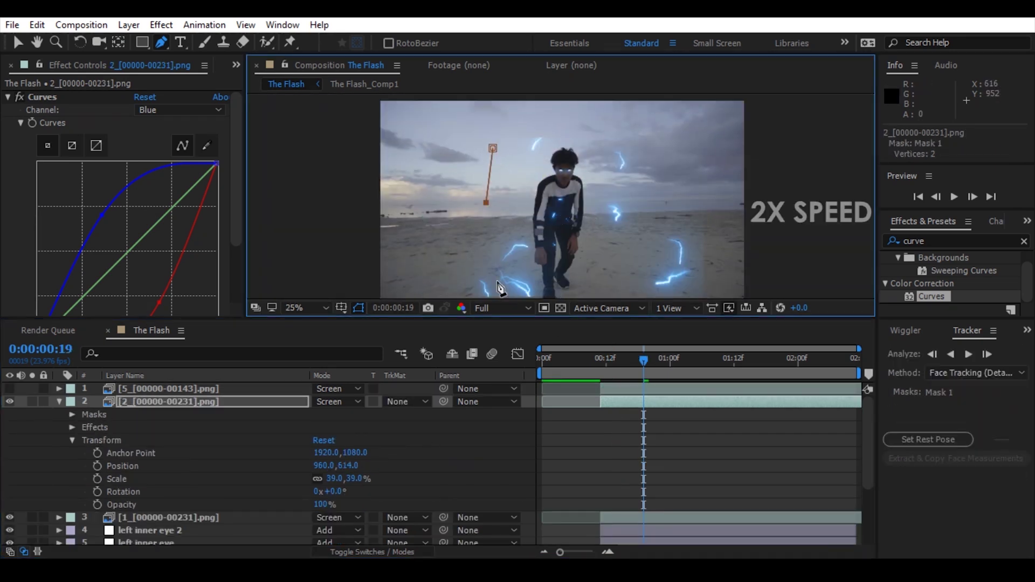
scroll(525, 216, down, 1)
click(523, 198)
click(529, 238)
click(605, 199)
click(607, 171)
scroll(620, 208, up, 1)
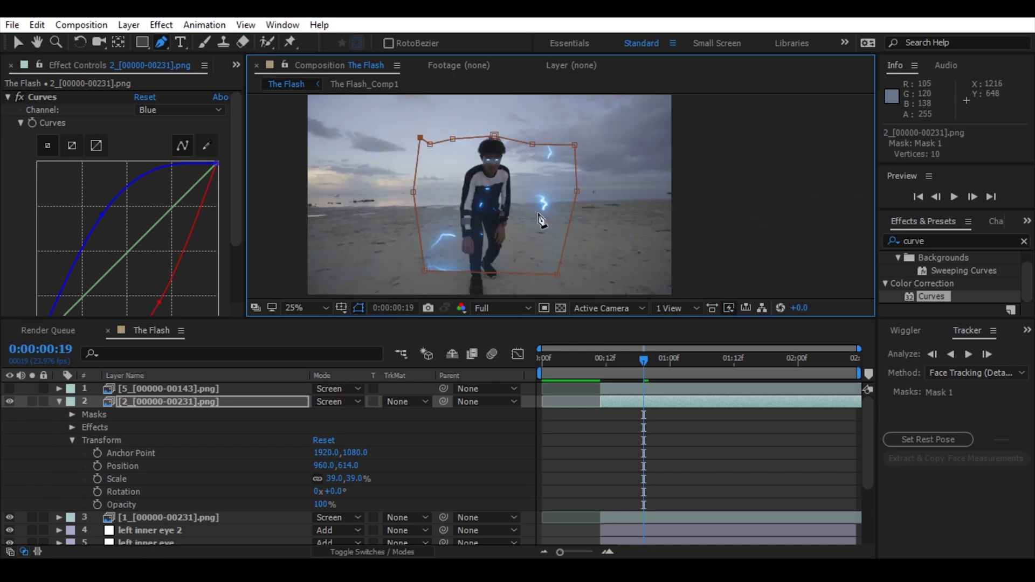
click(72, 416)
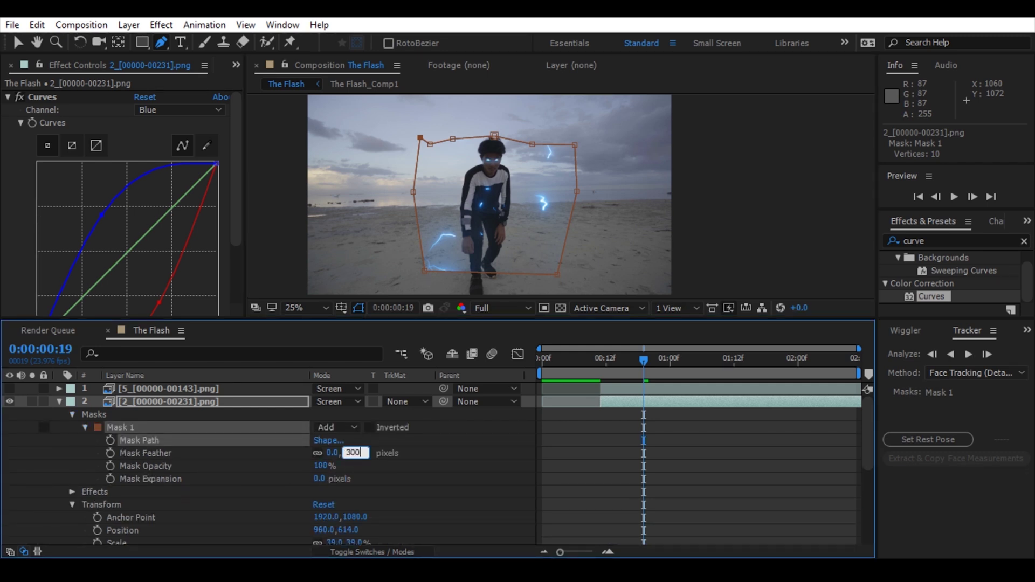
key(Return)
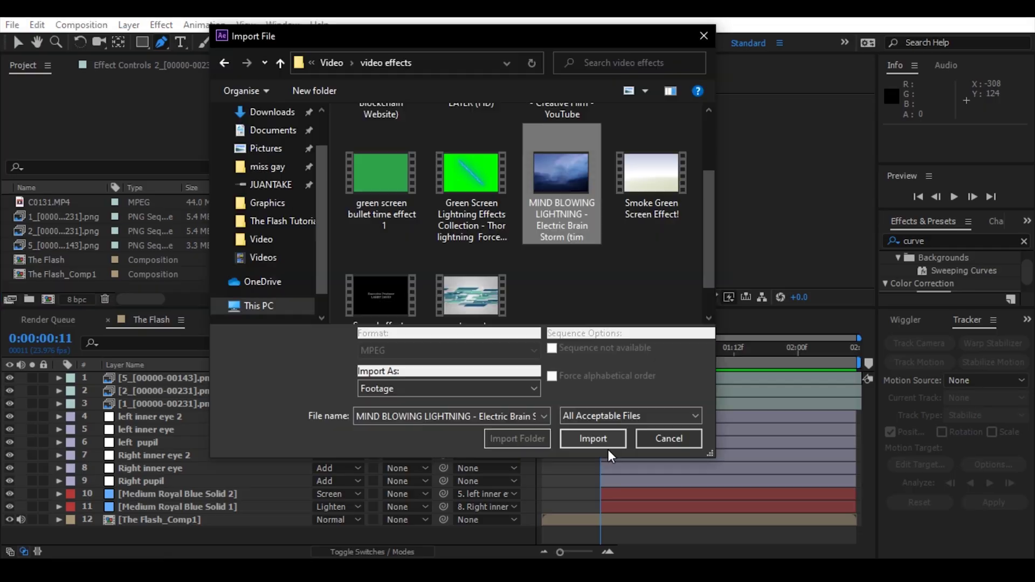
Import the MIND BLOWING LIGHTNING storm clip and place it as the top layer starting at 0:00:00:00.
click(602, 442)
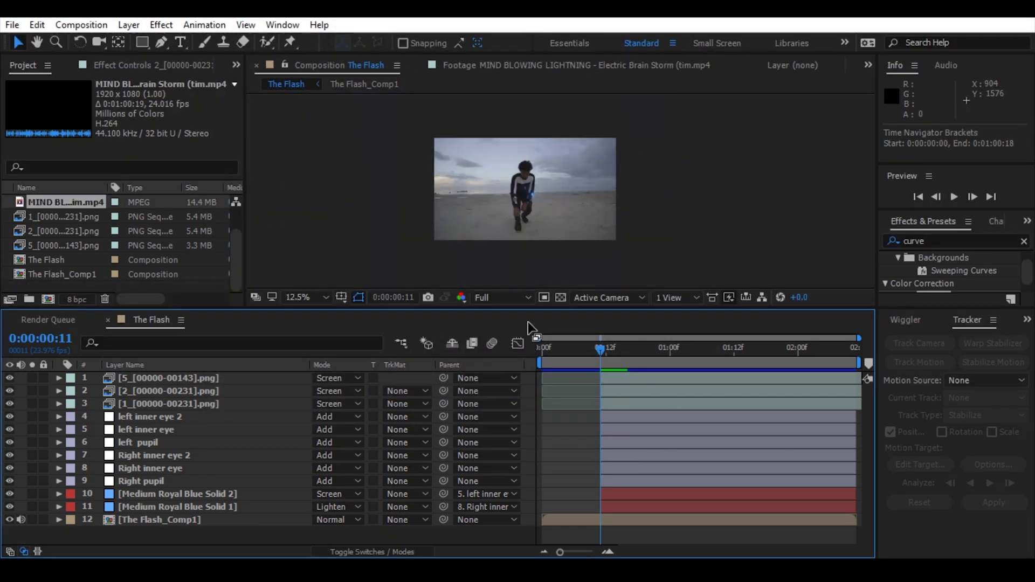
drag(37, 203, 152, 381)
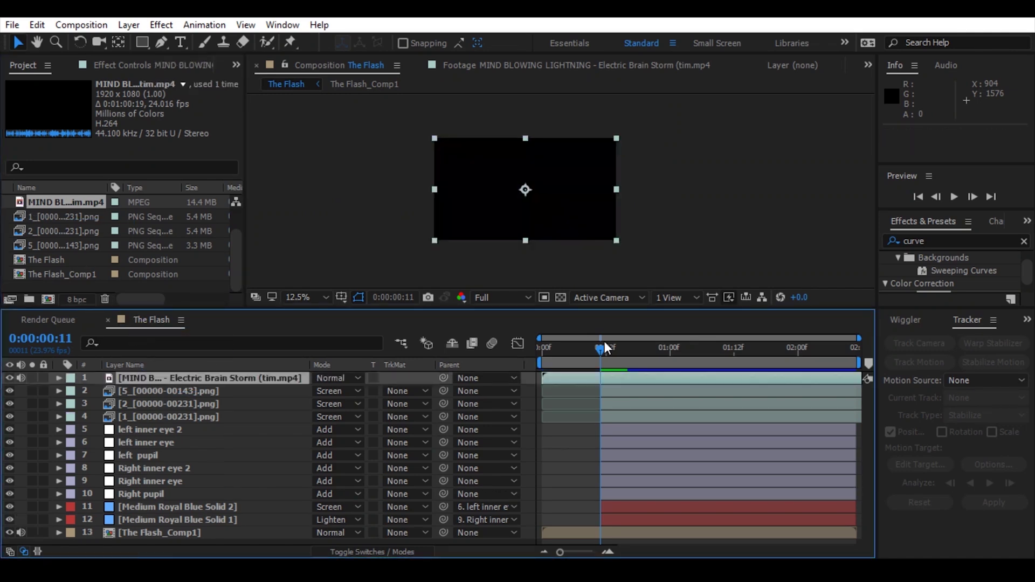
drag(603, 345, 771, 348)
drag(786, 378, 562, 381)
Preview the storm clip from the start of the composition.
key(Home)
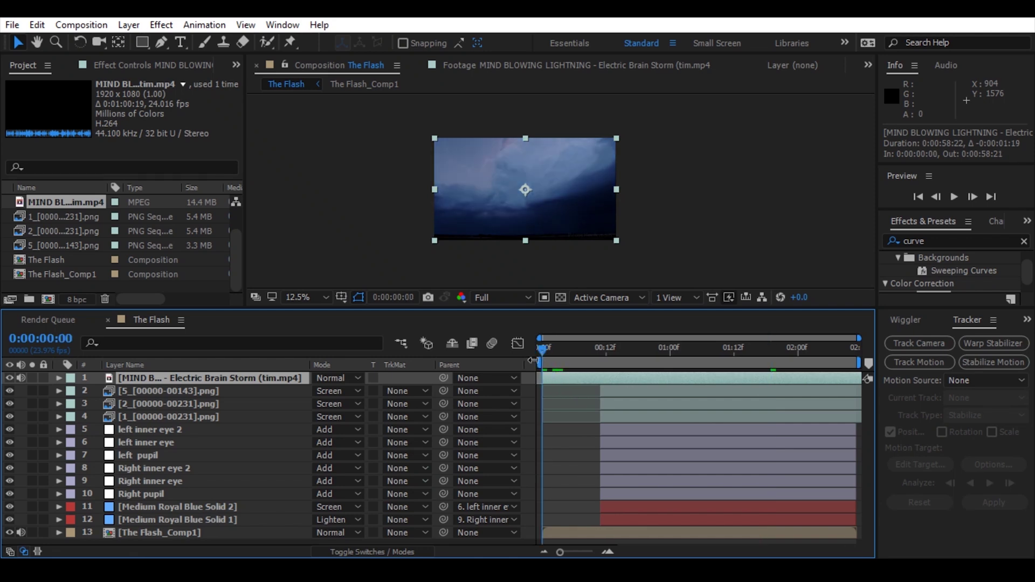
key(space)
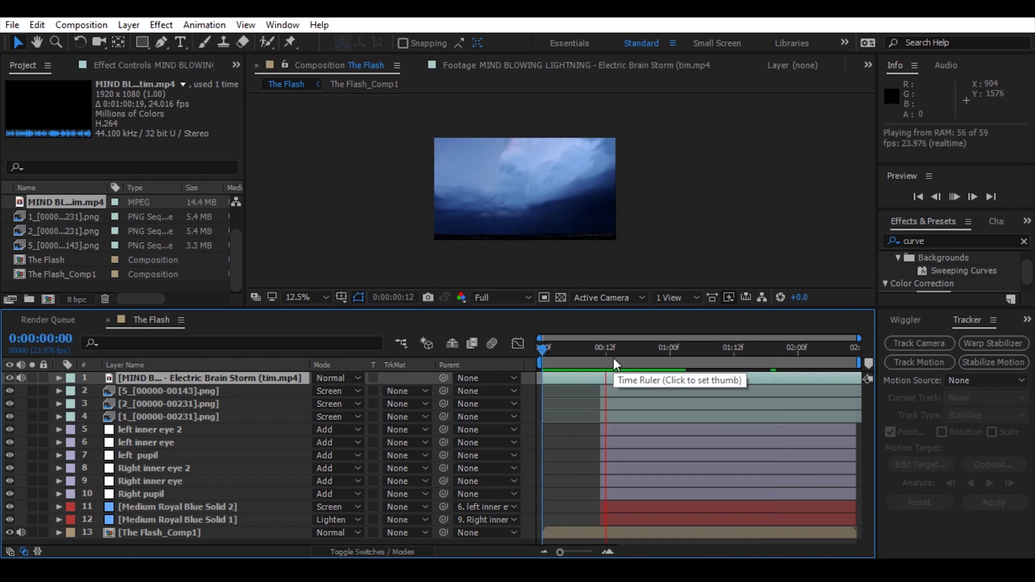
key(space)
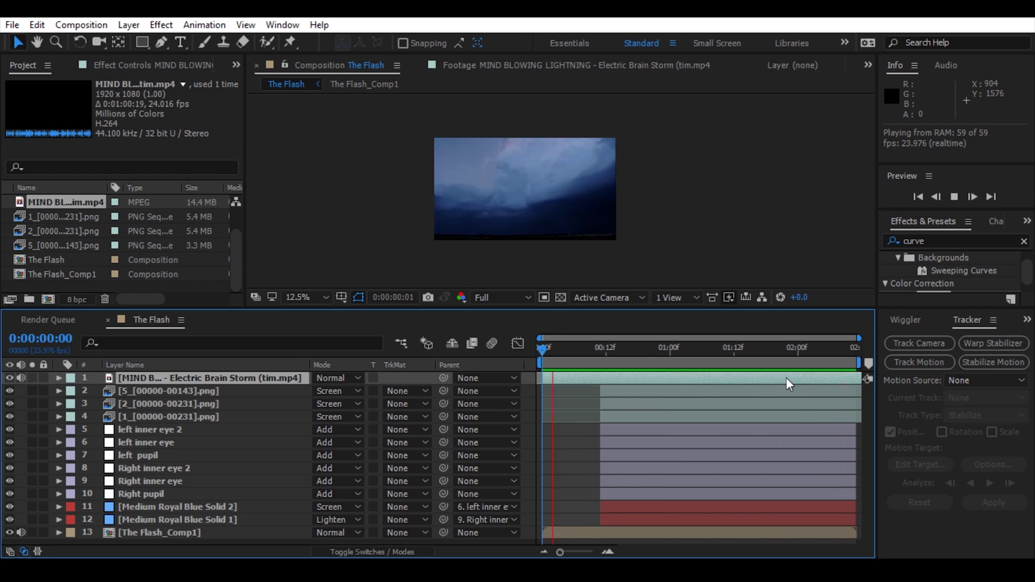
click(161, 42)
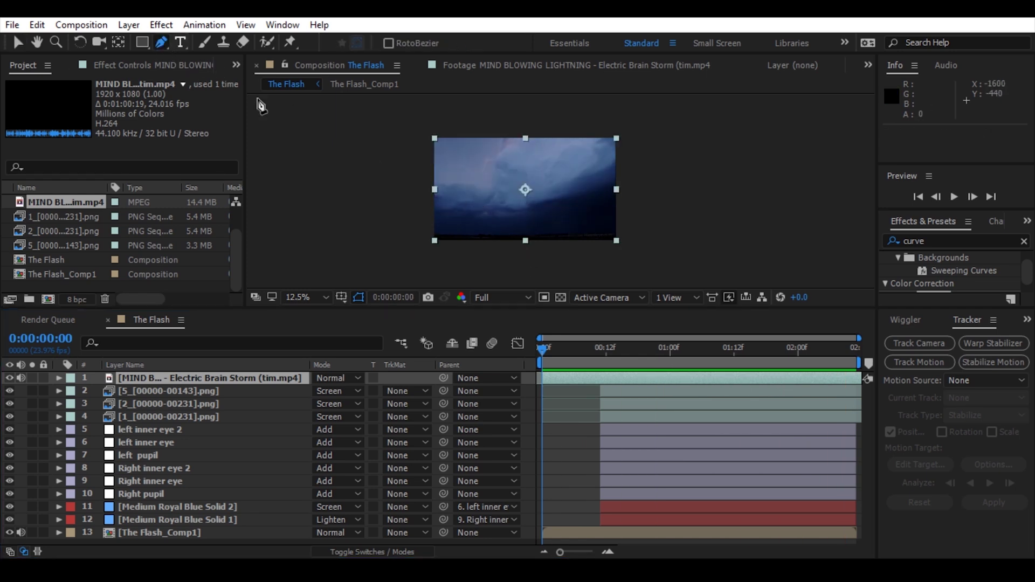
Trace a mask along the horizon and over the man's head, then invert it to keep the sky.
click(422, 189)
click(497, 189)
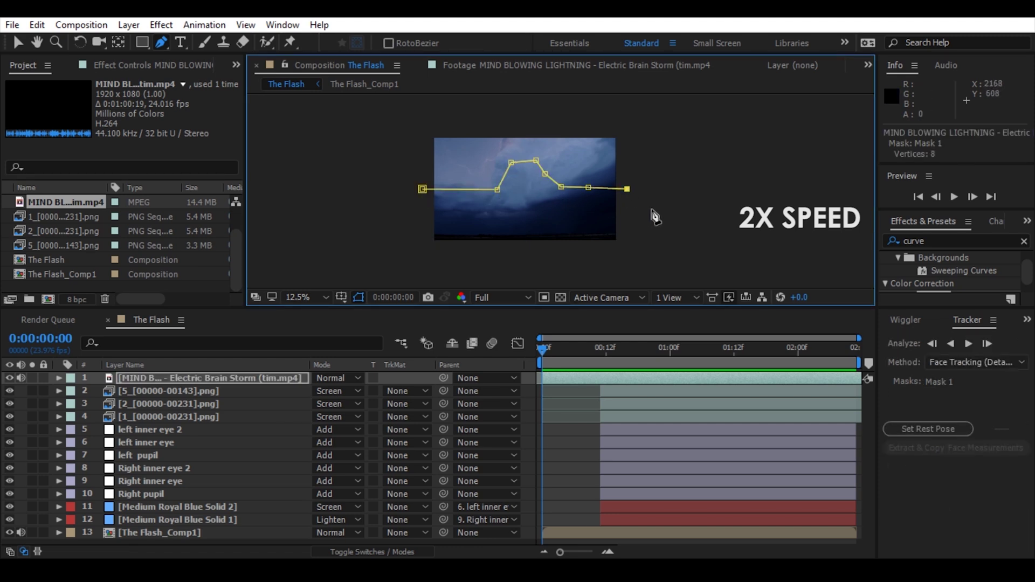
click(399, 262)
click(422, 190)
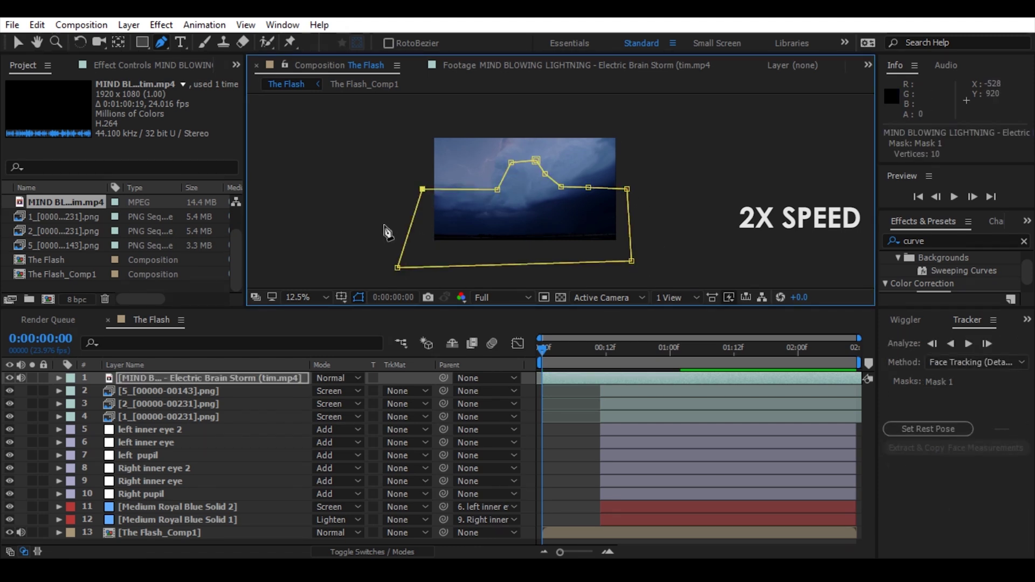
click(53, 377)
click(58, 379)
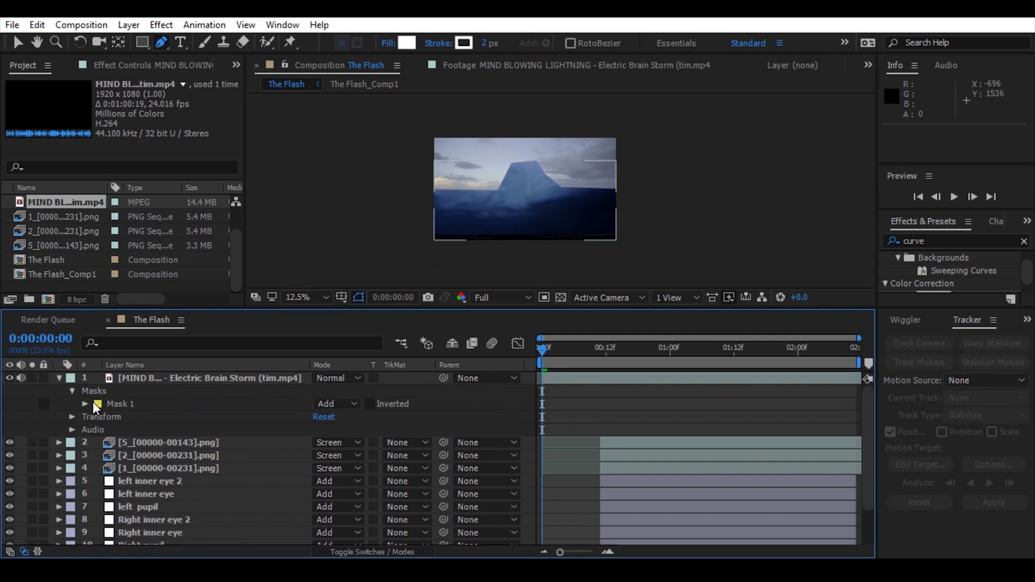
click(370, 404)
key(period)
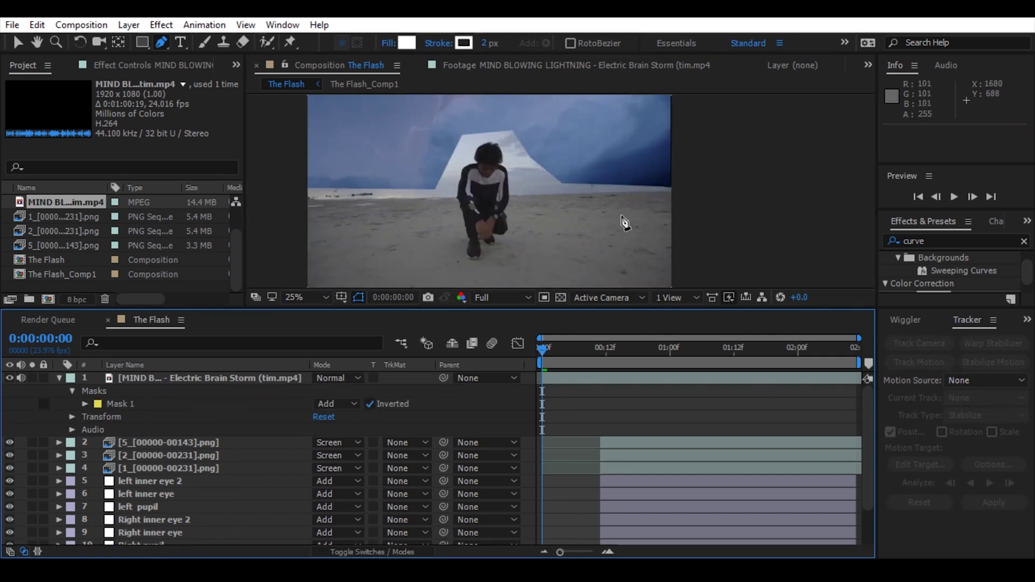
key(comma)
key(period)
Set the storm layer to Overlay with a 300-pixel mask feather and preview the sky replacement.
click(84, 404)
click(119, 404)
click(337, 378)
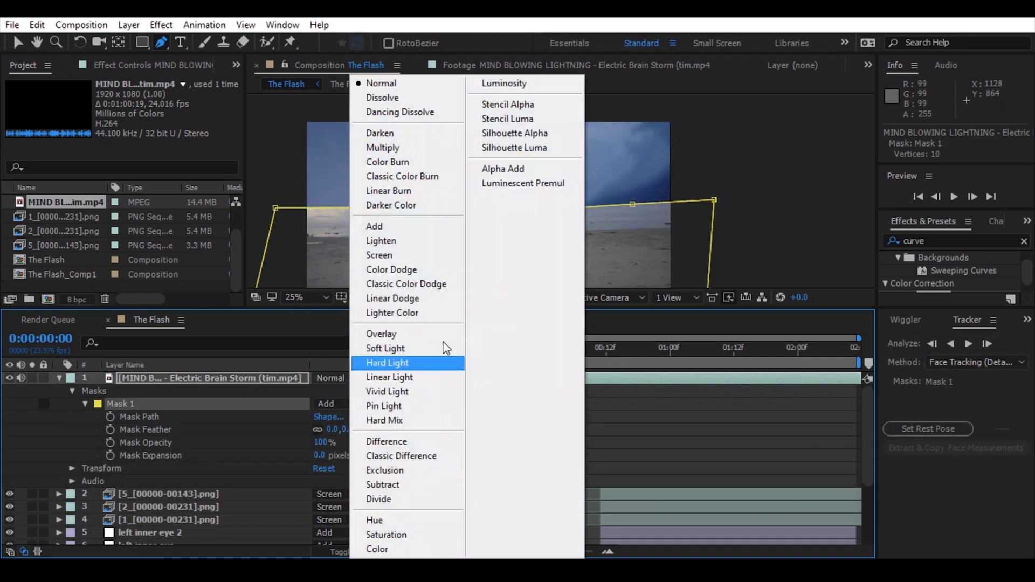
click(382, 334)
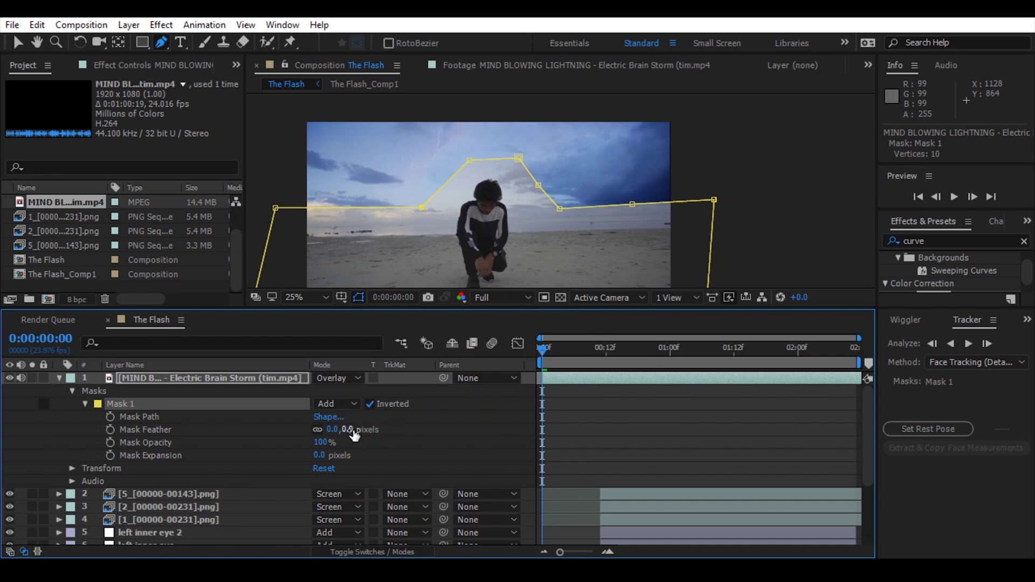
text(300)
key(Return)
key(space)
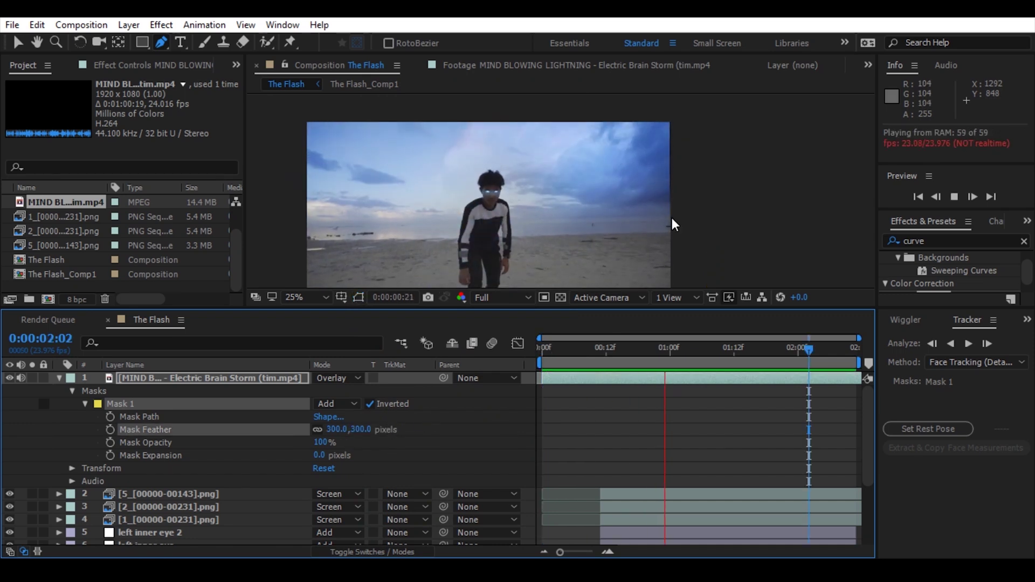
key(space)
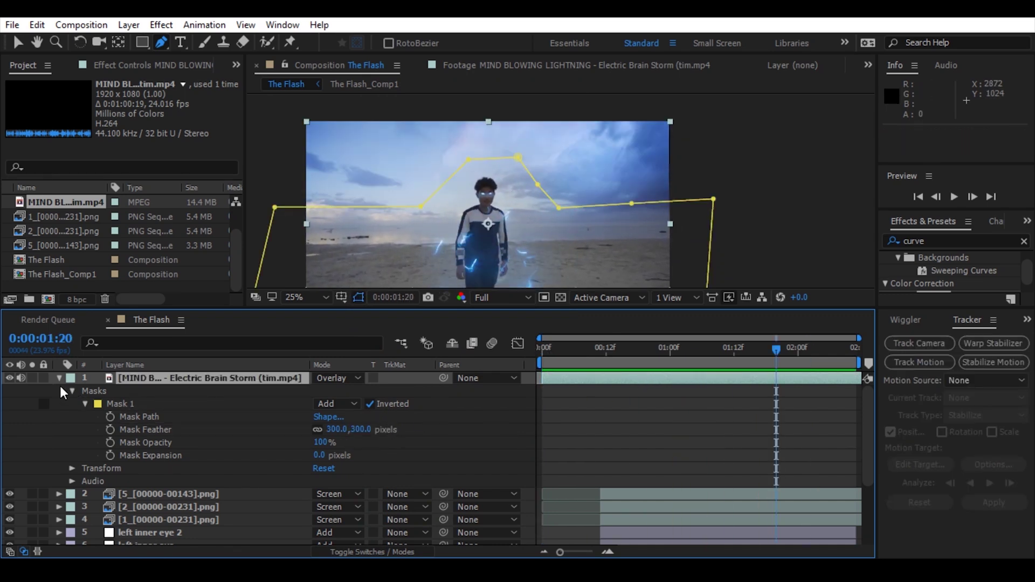
click(59, 380)
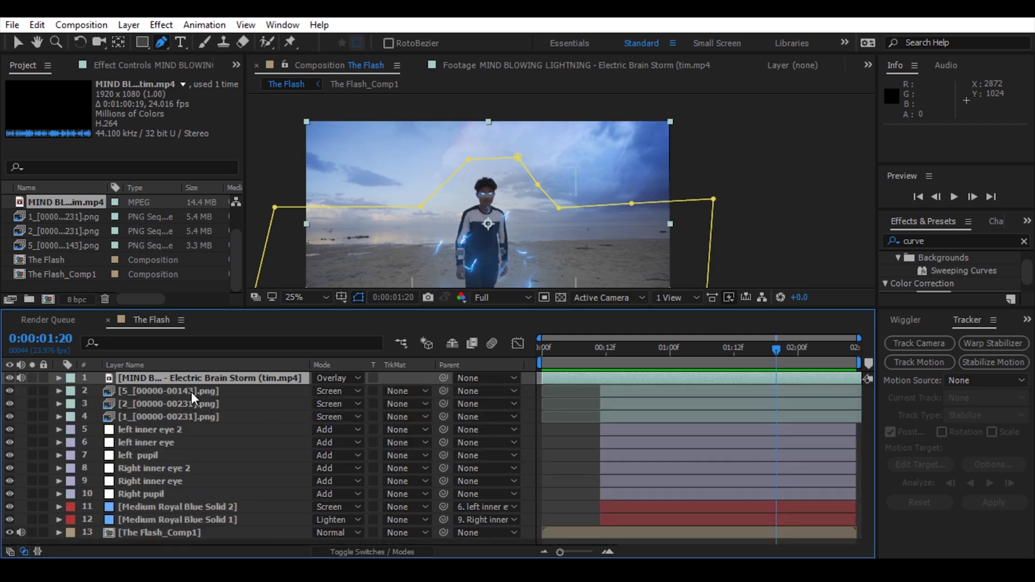
Move the storm clip down just above The Flash_Comp1 and create a new adjustment layer.
drag(192, 380, 182, 525)
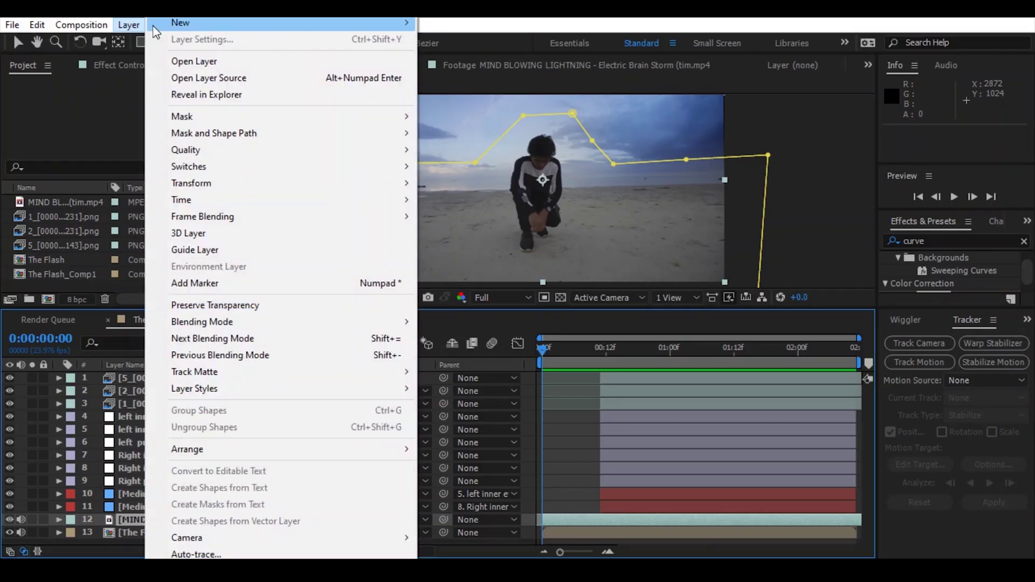
mouse_move(392, 27)
click(476, 123)
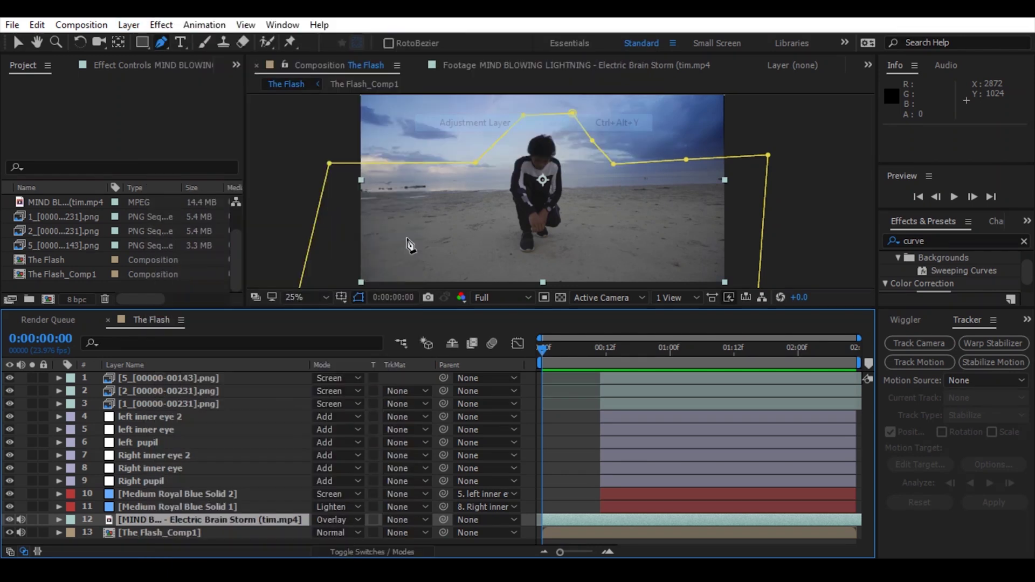
Apply the Curves effect to Adjustment Layer 6.
key(ctrl+Down)
key(ctrl+Down)
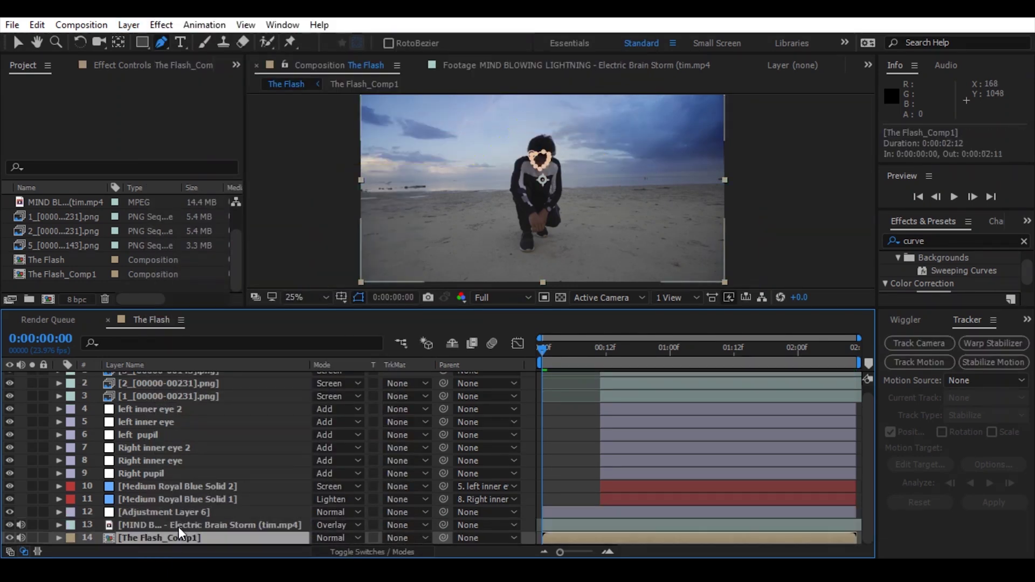
key(ctrl+Up)
key(ctrl+Up)
scroll(939, 269, down, 1)
drag(930, 285, 597, 512)
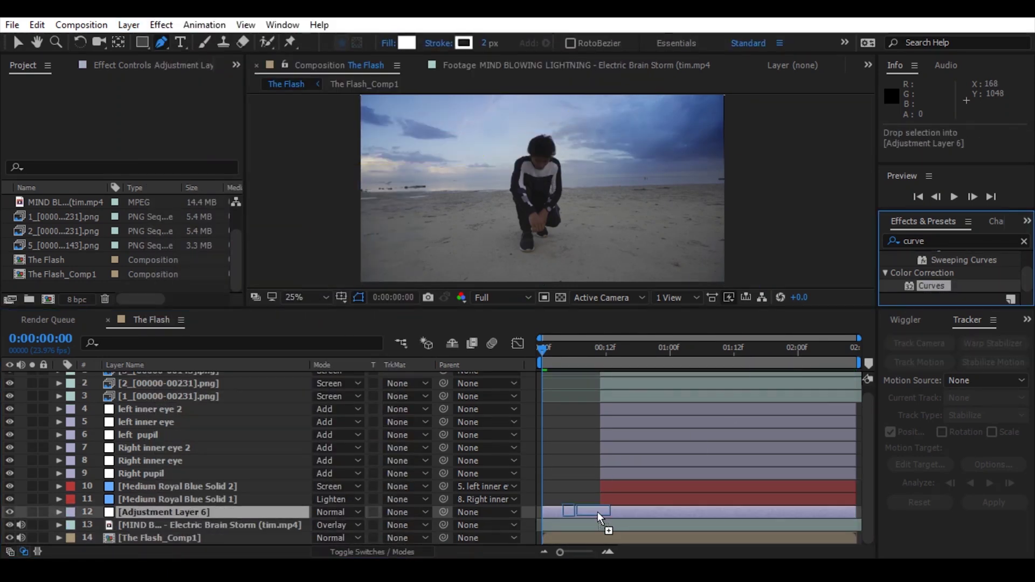
key(v)
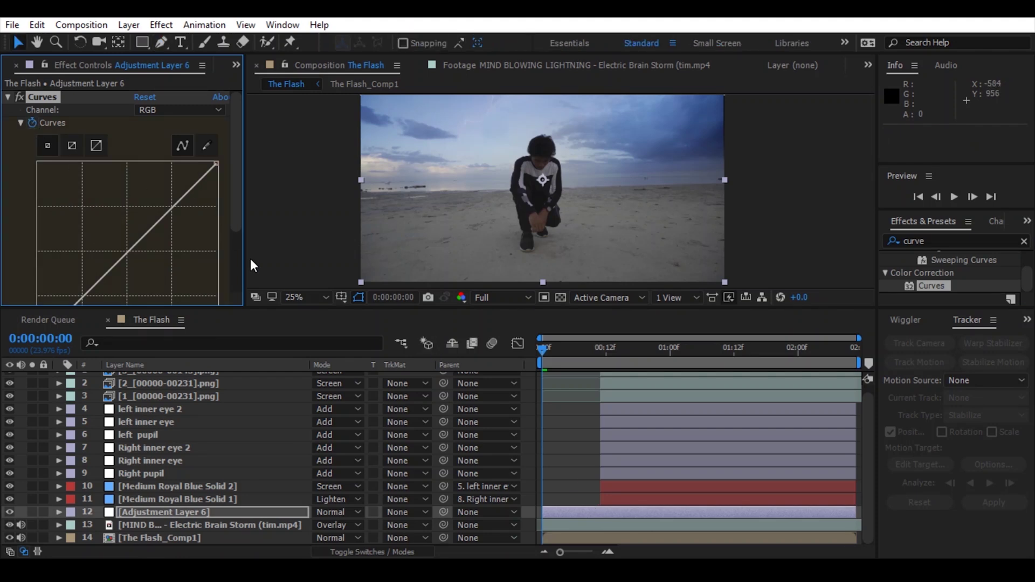
Bend the RGB curve down to darken the shot and expose the animatable Curves property.
drag(237, 221, 238, 244)
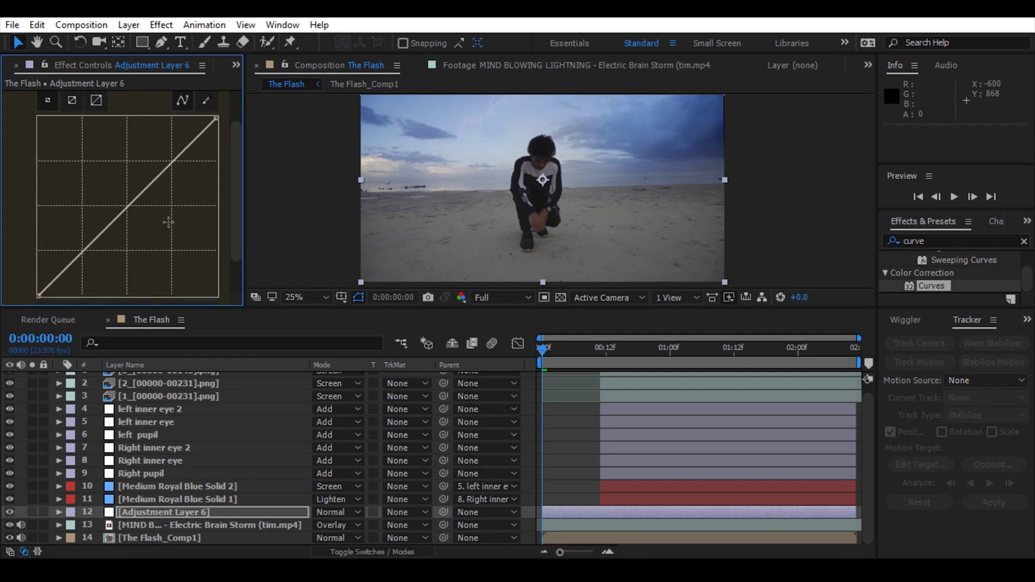
drag(129, 205, 138, 231)
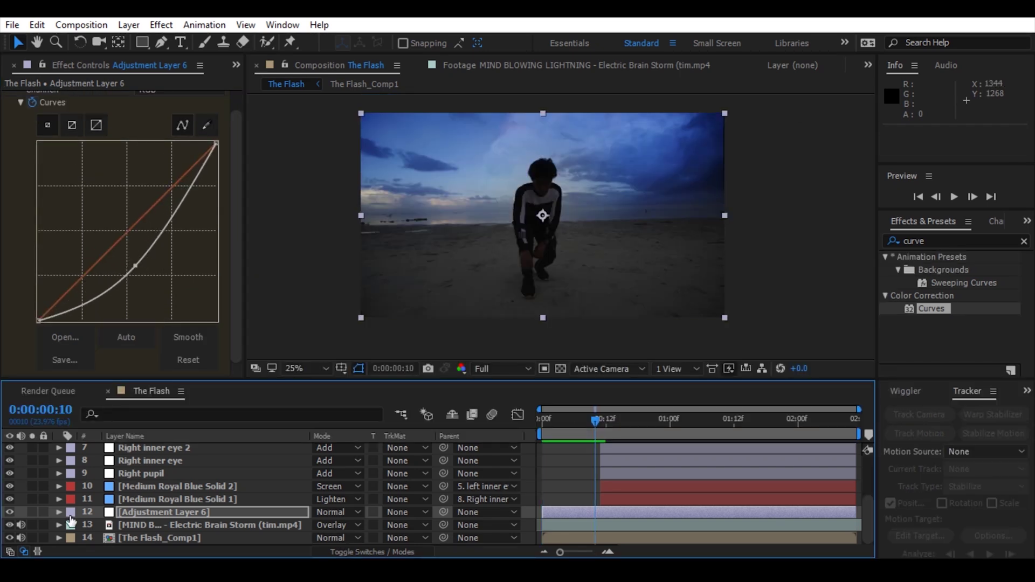
click(59, 512)
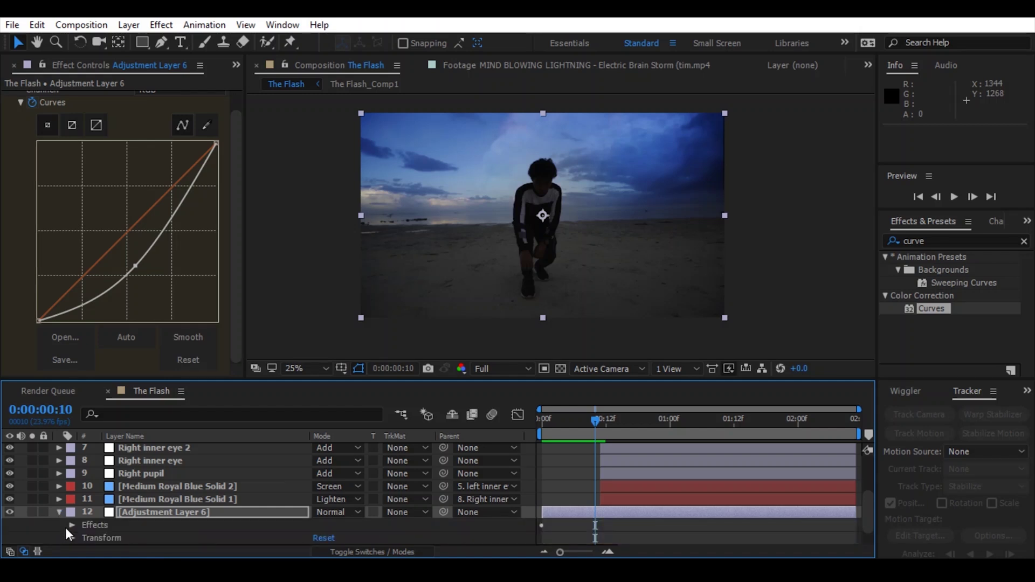
click(72, 525)
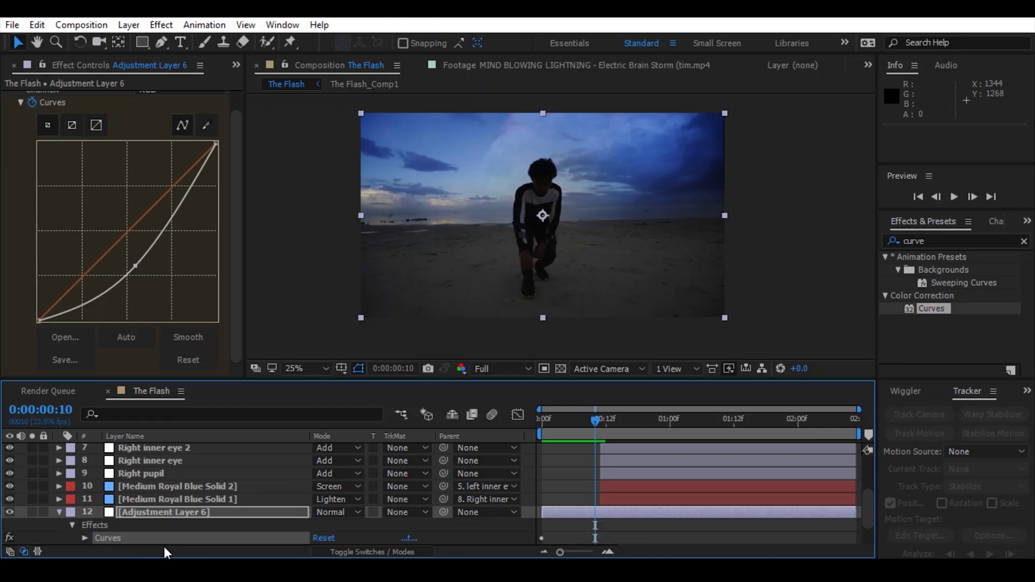
click(85, 538)
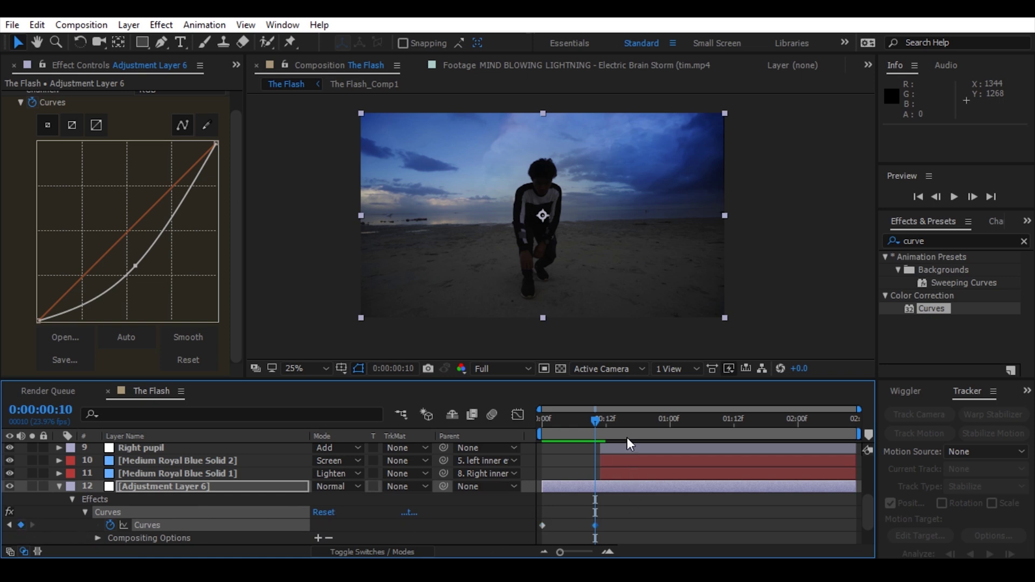
Key the curve on the next frames, nudging RGB then slightly lifting the Blue channel.
key(Page_Down)
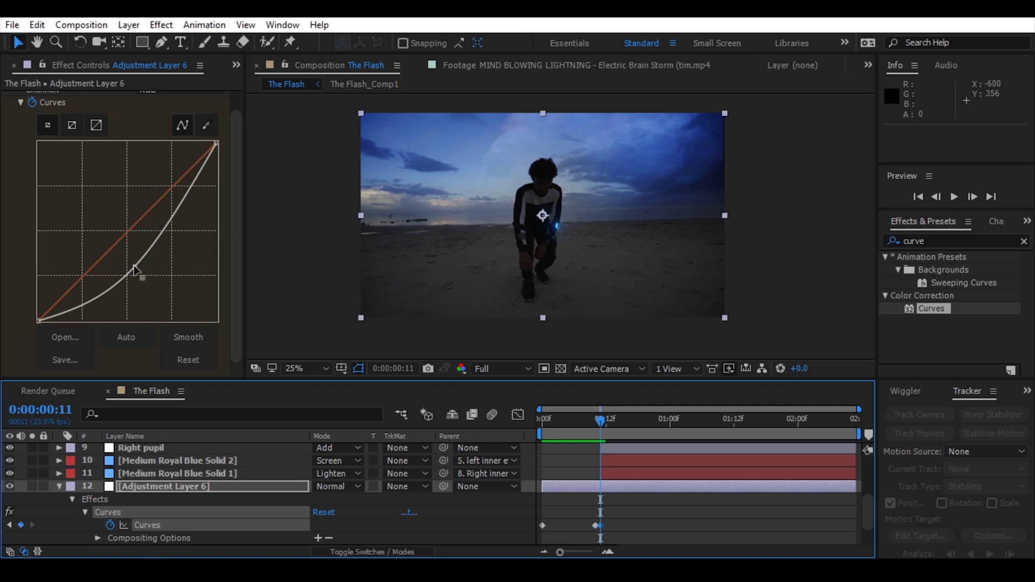
drag(133, 265, 134, 262)
scroll(235, 265, up, 2)
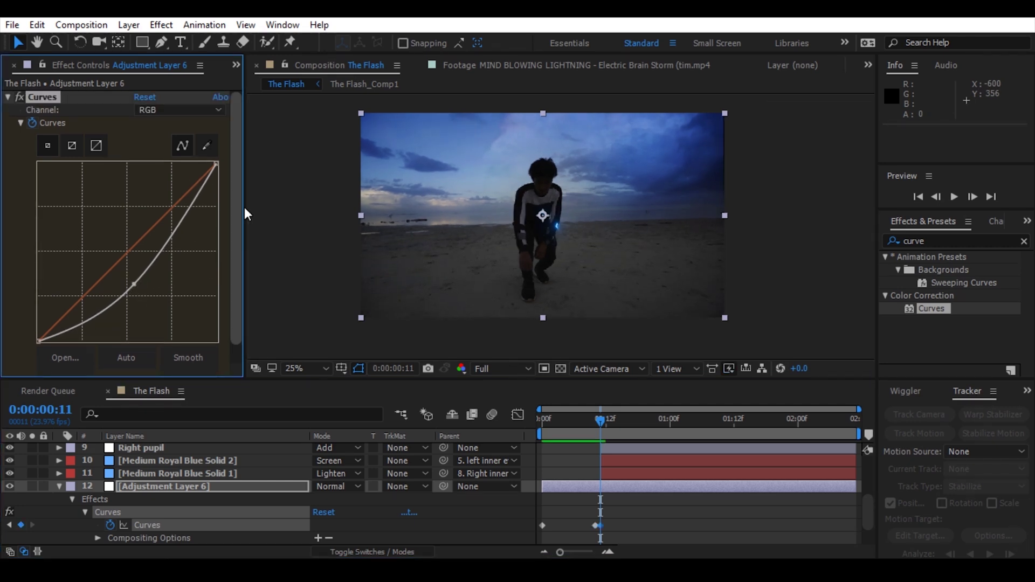
click(180, 110)
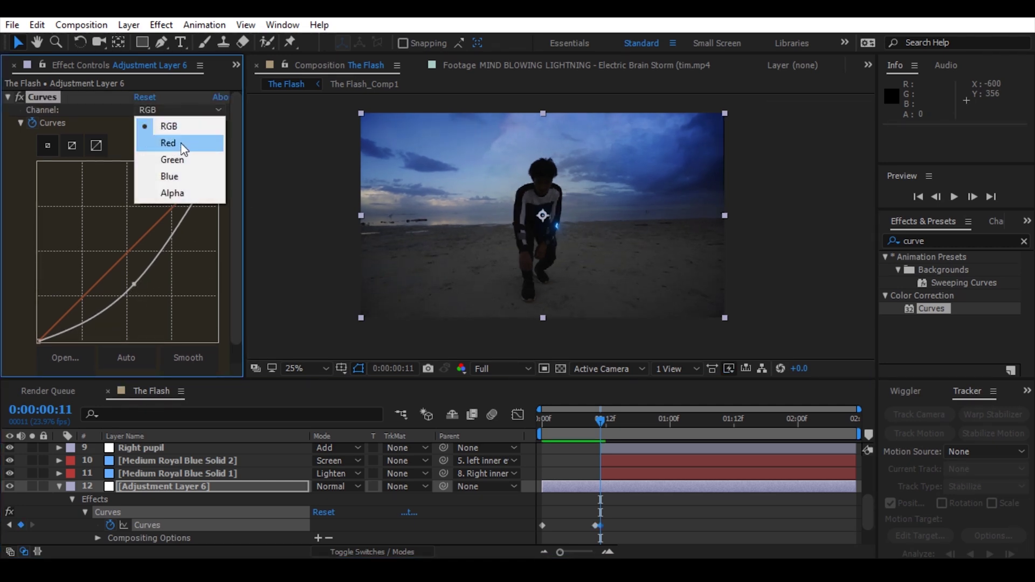
click(178, 177)
click(121, 259)
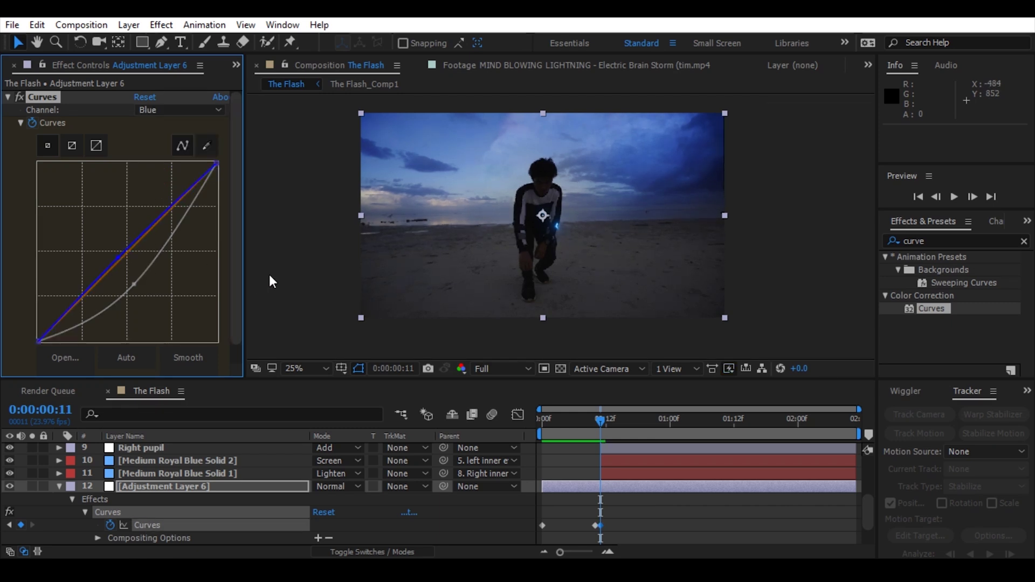
key(Page_Down)
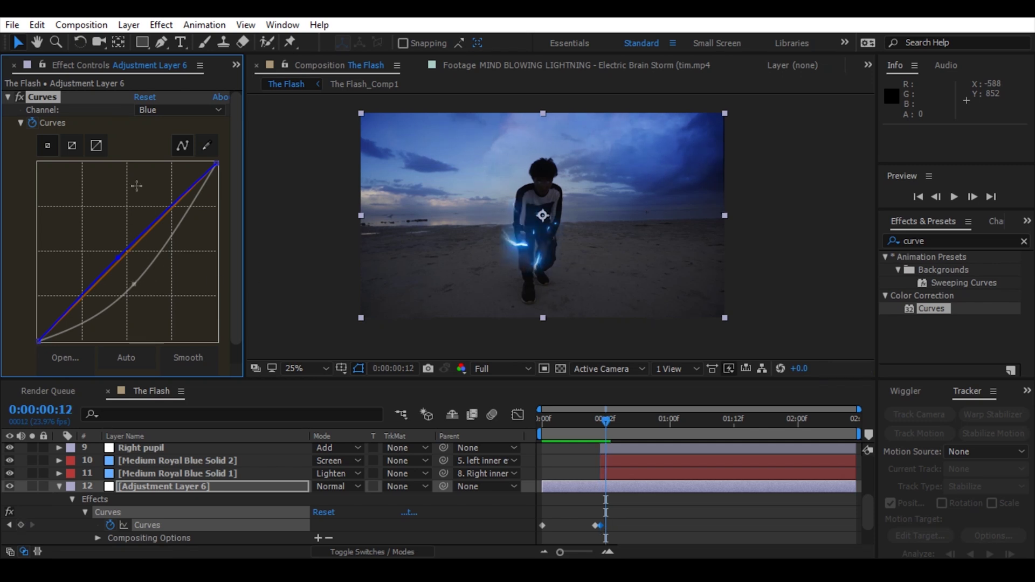
On the current frame, lift the Blue curve slightly for the flash and reshape the RGB curve.
drag(136, 284, 130, 280)
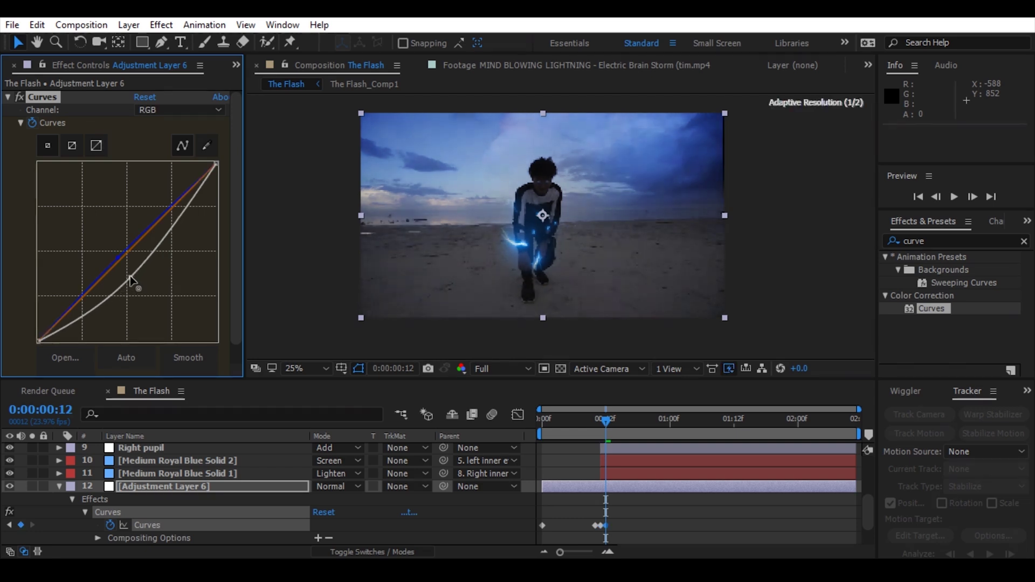
click(172, 110)
click(170, 177)
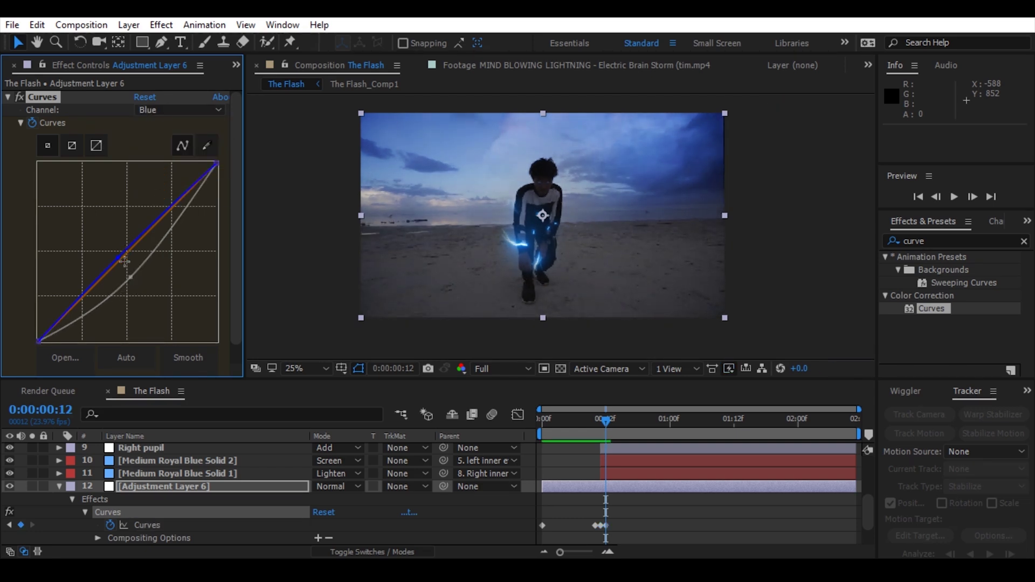
drag(119, 258, 116, 258)
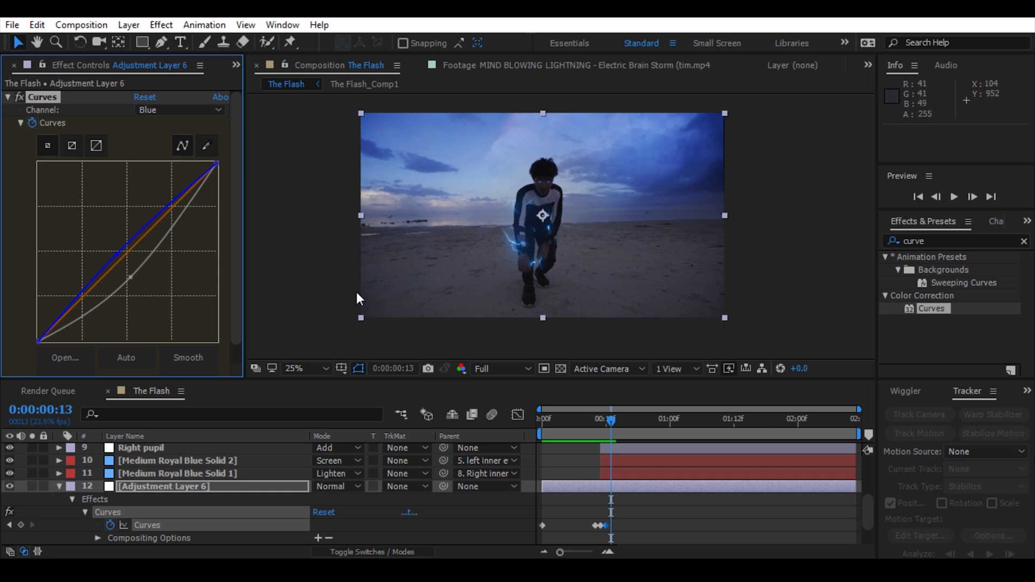
drag(129, 278, 132, 284)
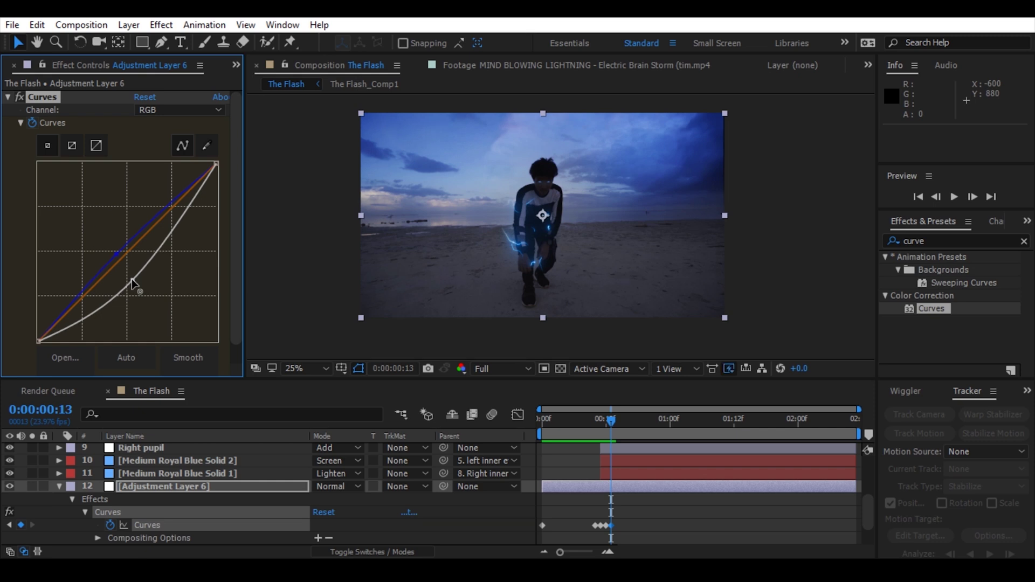
drag(132, 284, 112, 215)
Step forward frame by frame, reshaping the curve on each to follow the lightning flashes.
key(Page_Down)
key(Page_Down)
key(Page_Down)
key(Page_Down)
key(Page_Down)
key(Page_Down)
key(Page_Down)
key(Page_Down)
key(Page_Down)
key(Page_Down)
key(Page_Down)
key(Page_Down)
key(Page_Down)
key(Page_Down)
key(Page_Down)
key(Page_Down)
key(Page_Down)
key(Page_Down)
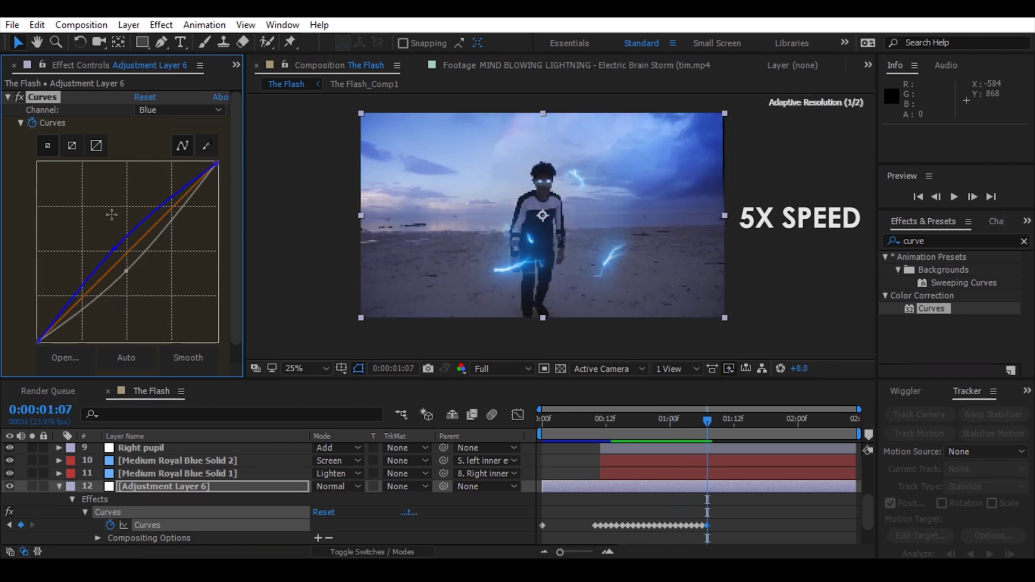
key(Page_Down)
key(Page_Down)
drag(155, 277, 189, 294)
key(Page_Down)
key(Page_Down)
Continue through the next frames, alternating the Curves edits between the Blue and RGB channels.
key(Page_Down)
key(Page_Down)
mouse_move(127, 261)
mouse_down()
mouse_move(120, 256)
mouse_move(138, 286)
mouse_move(125, 252)
mouse_up()
key(Page_Down)
key(Page_Down)
click(180, 109)
click(185, 120)
key(Page_Down)
key(Page_Down)
key(Page_Down)
key(Page_Down)
key(Page_Down)
key(Page_Down)
key(Page_Down)
click(180, 110)
click(185, 76)
key(Page_Down)
key(Page_Down)
key(Page_Down)
key(Page_Down)
click(180, 109)
click(185, 120)
click(180, 110)
click(185, 75)
key(Page_Down)
key(Page_Down)
key(Page_Down)
key(Page_Down)
key(Page_Down)
key(Page_Down)
click(180, 110)
click(185, 120)
click(180, 109)
click(185, 75)
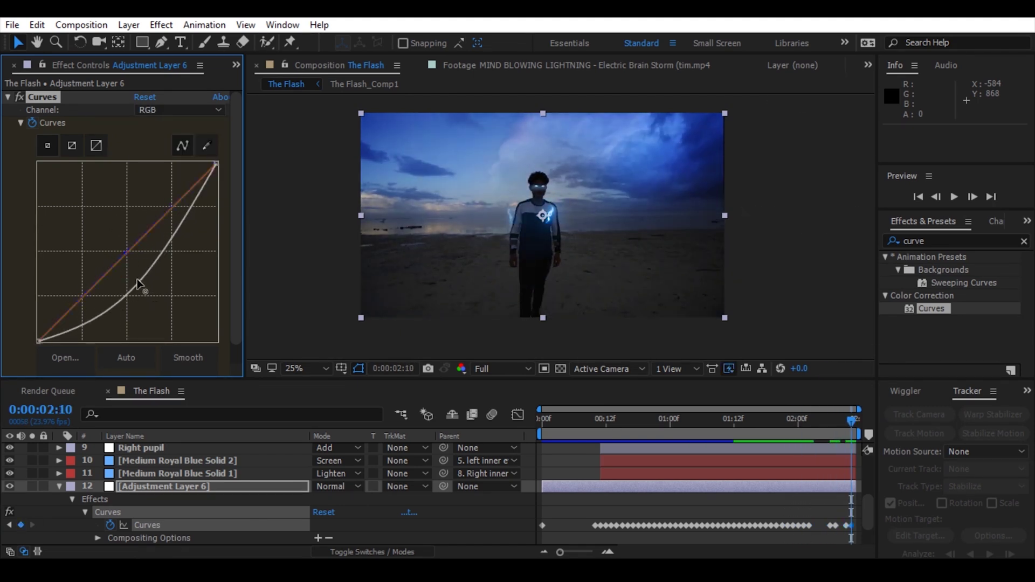
On the last frame at 2:10, darken the RGB curve, nudge the Blue curve, and preview the graded shot.
drag(139, 289, 136, 277)
click(180, 109)
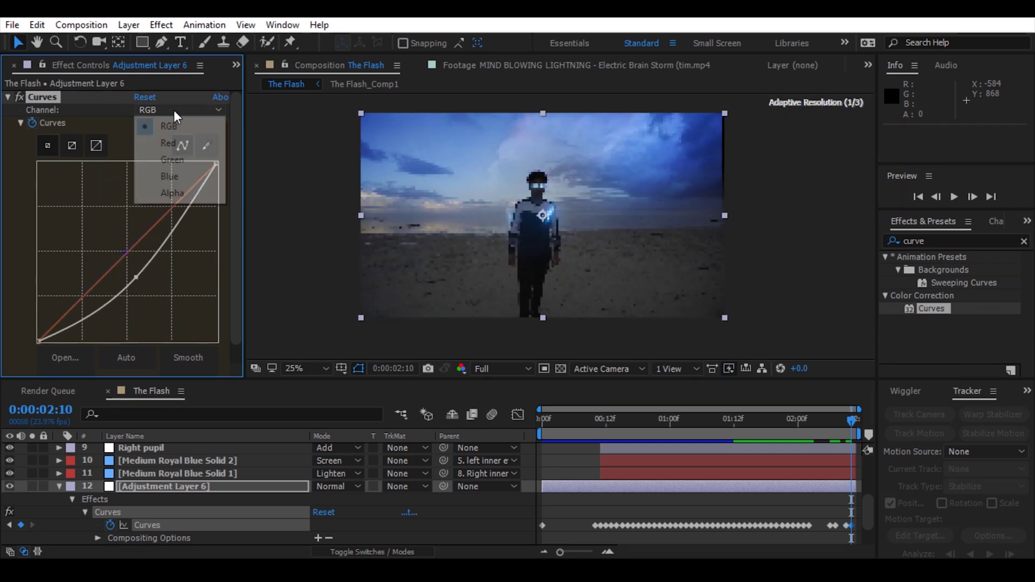
click(183, 172)
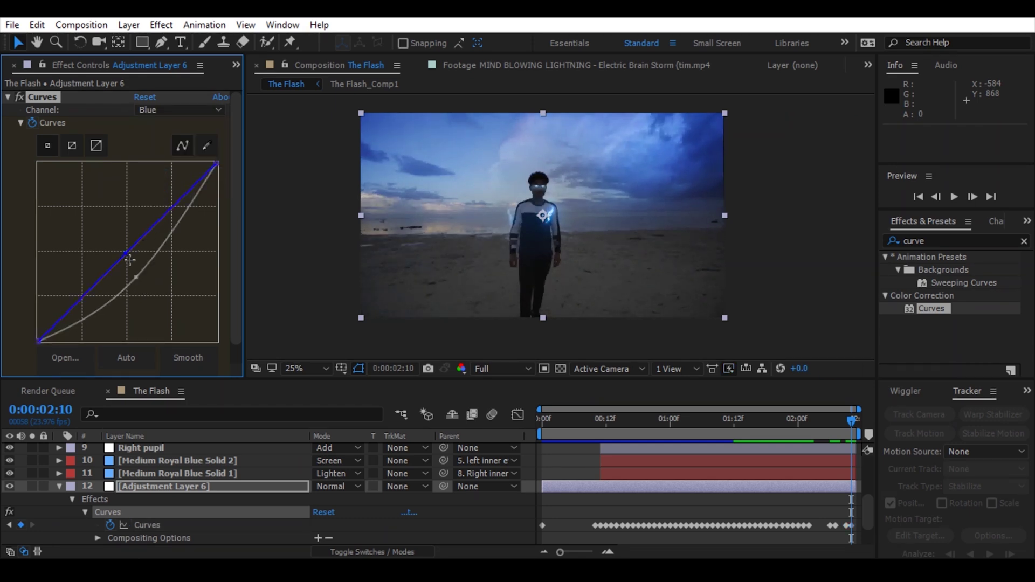
drag(126, 253, 126, 252)
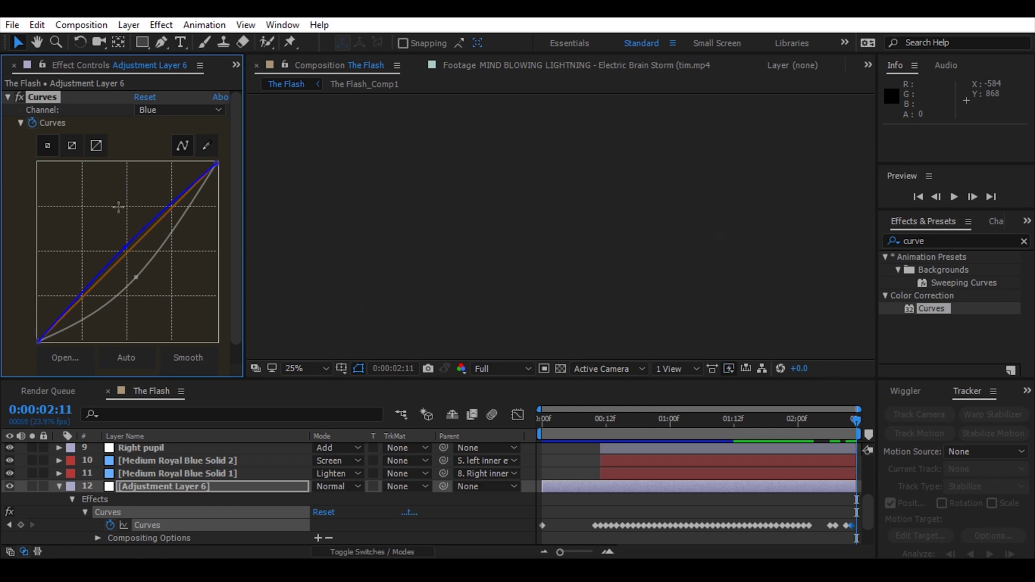
key(space)
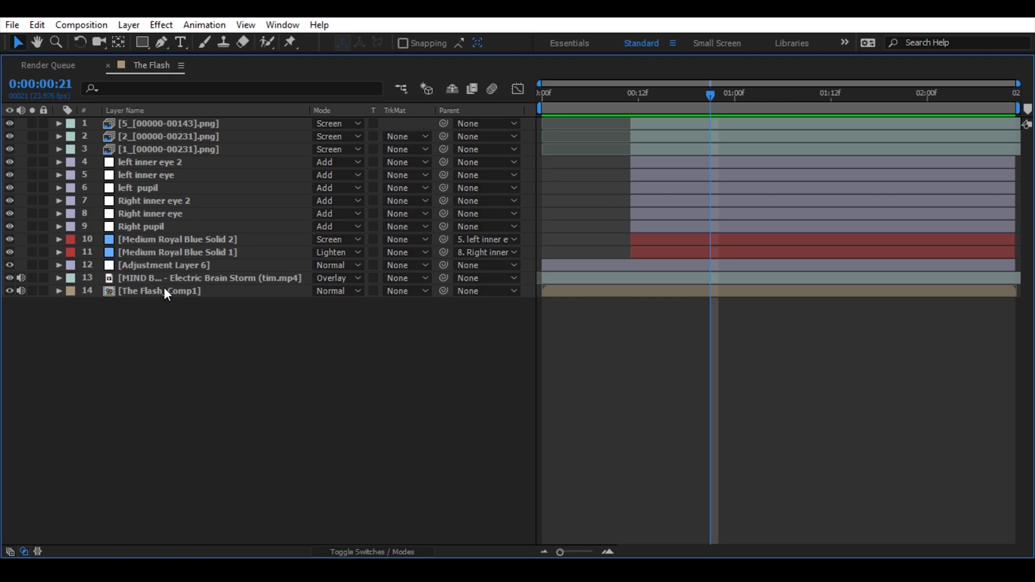
click(163, 291)
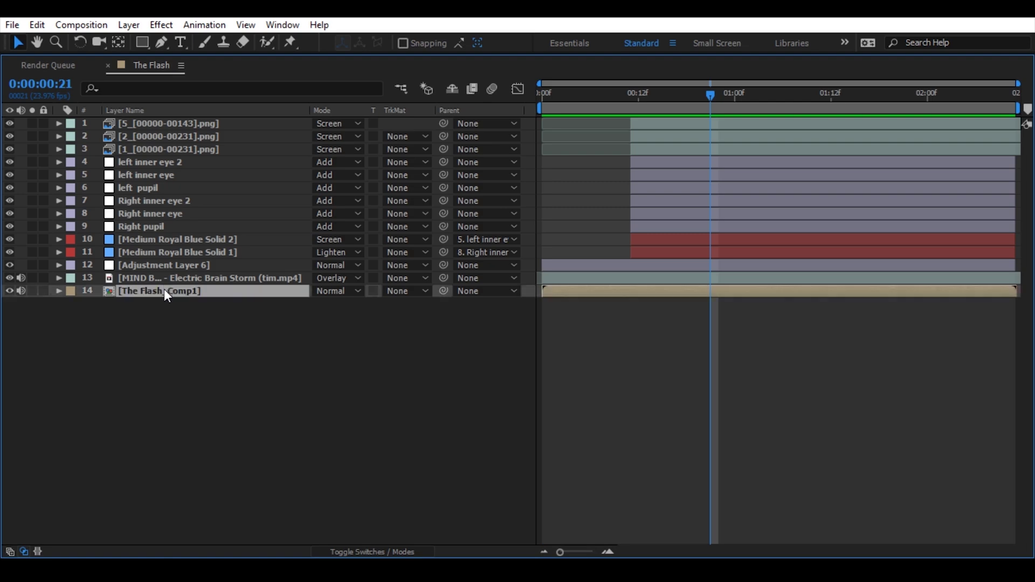